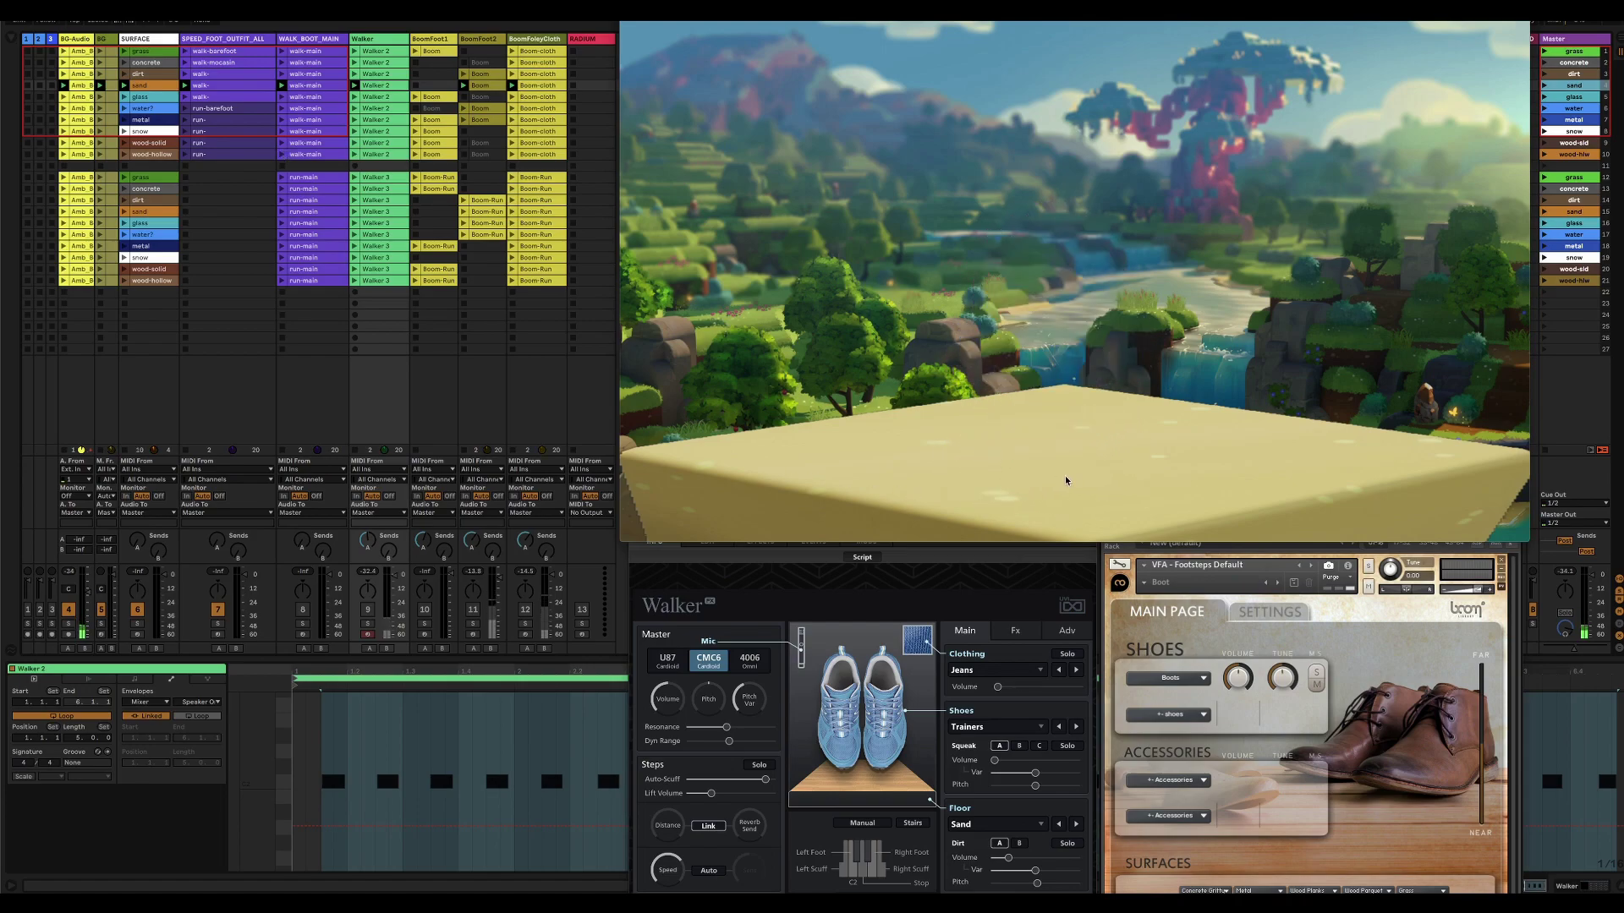
Set SURFACE monitoring to In, then launch the row 5, row 3 and walk-mocasin walk clips.
{"action": "left_click", "coordinate": [126, 496]}
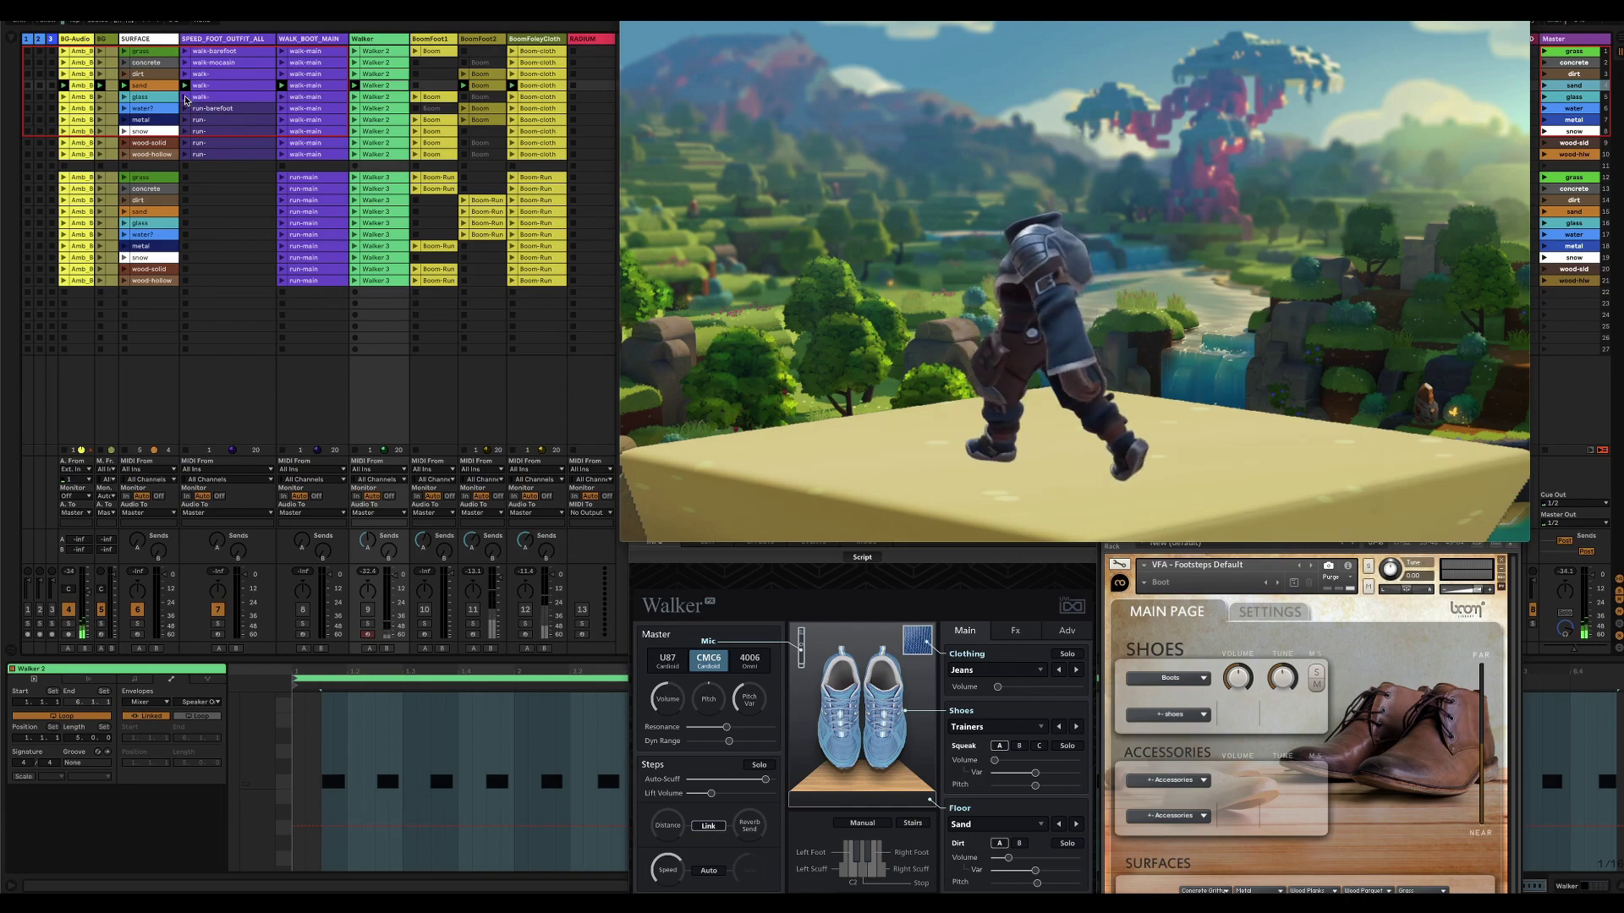
{"action": "left_click", "coordinate": [186, 98]}
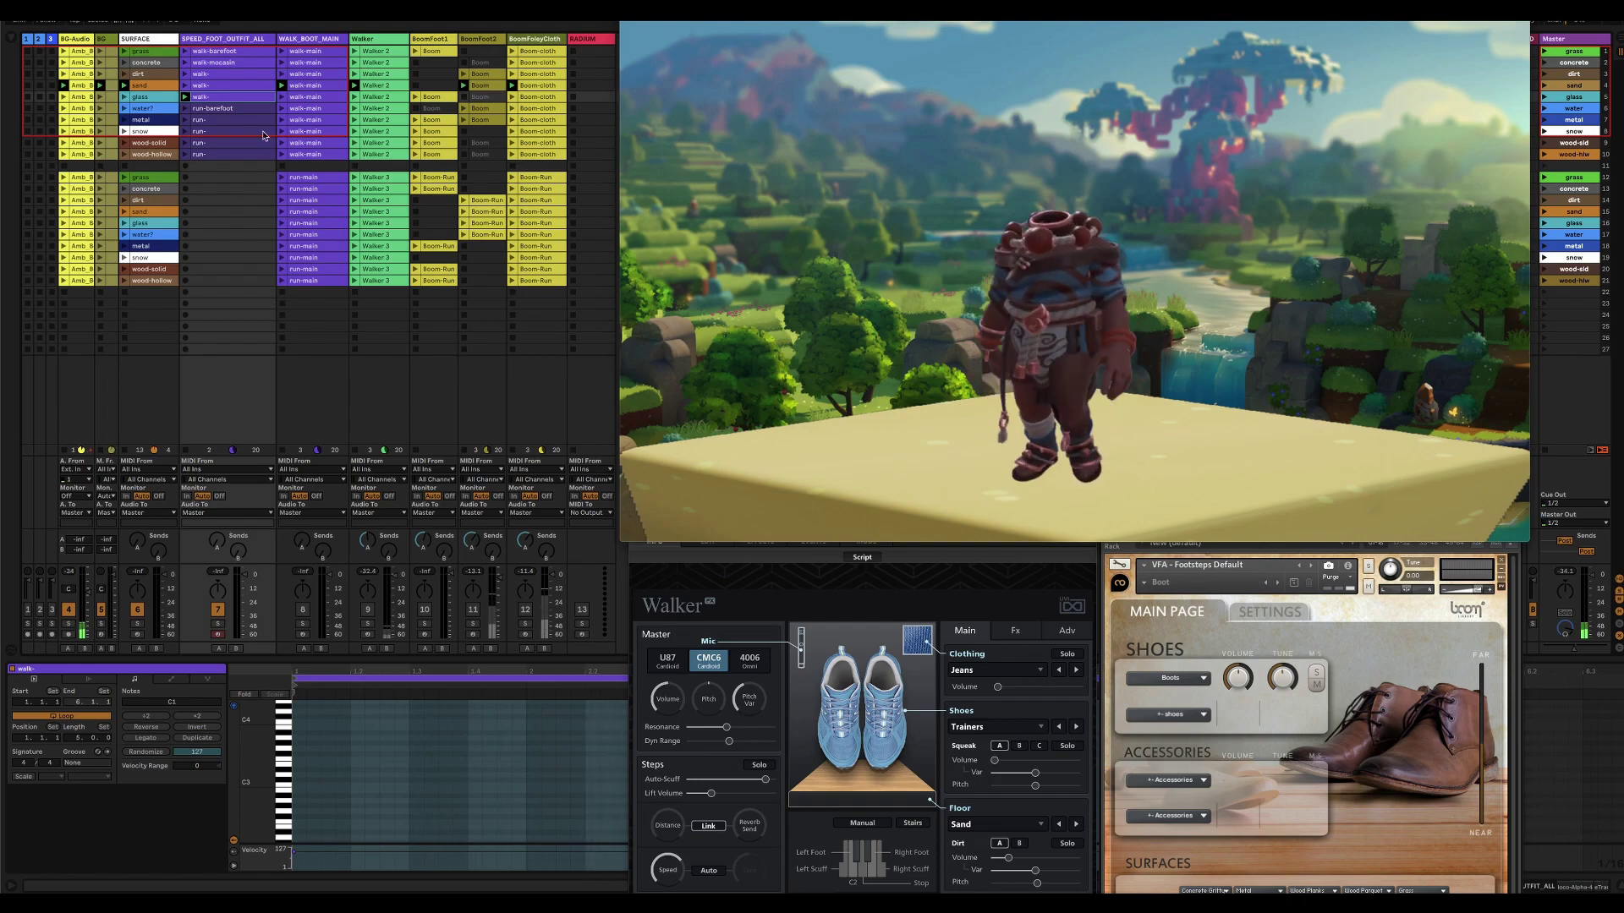
{"action": "left_click", "coordinate": [185, 75]}
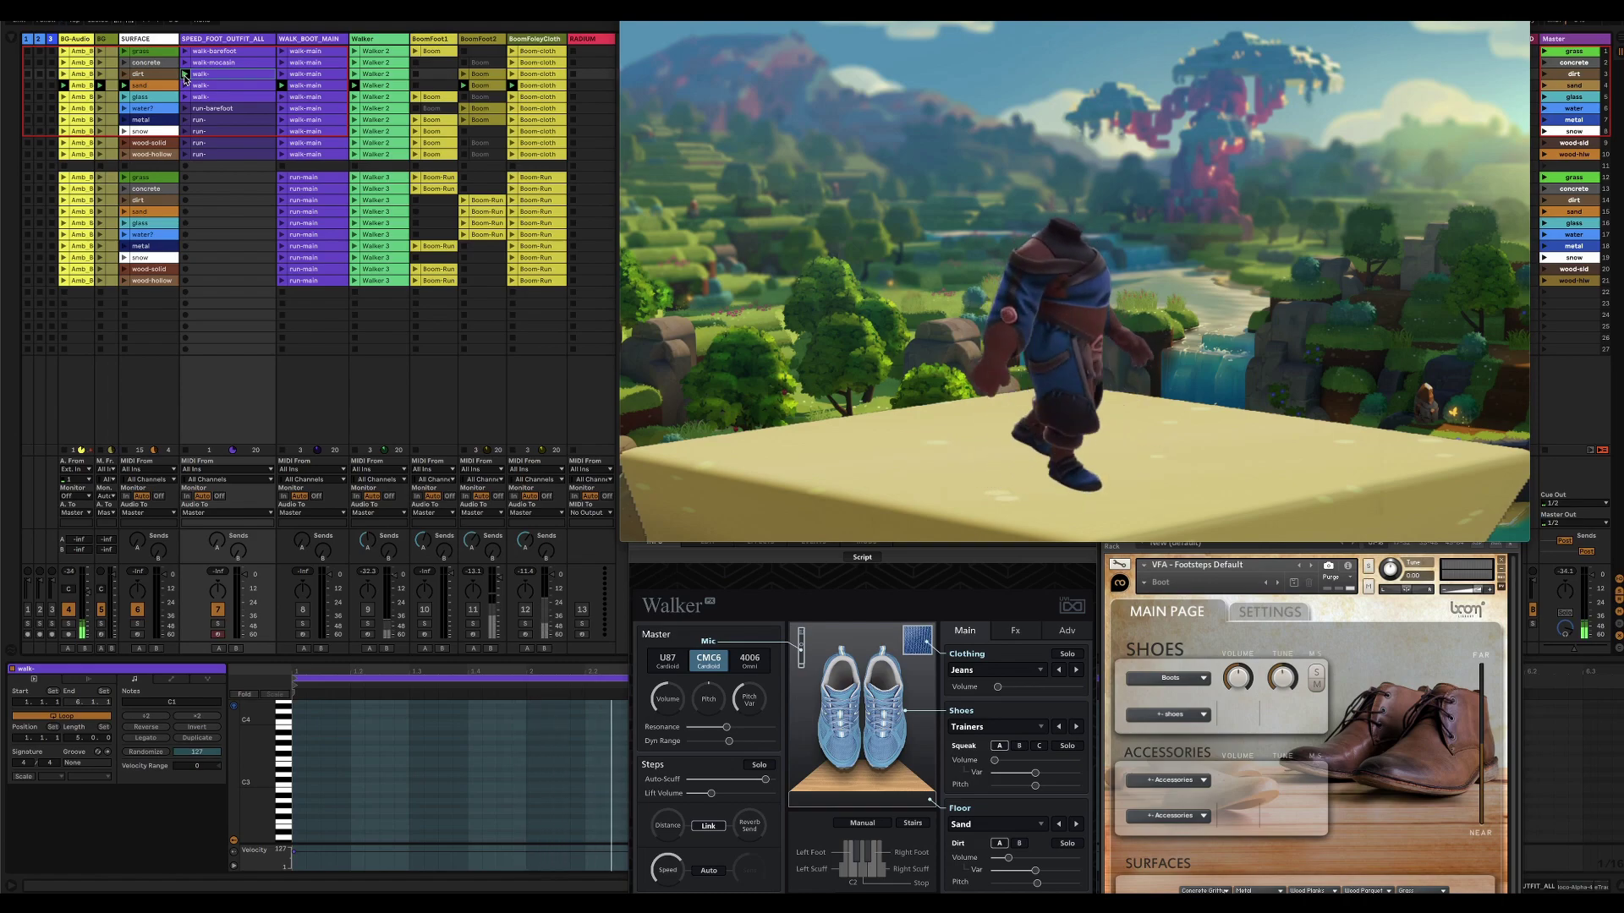
{"action": "left_click", "coordinate": [185, 63]}
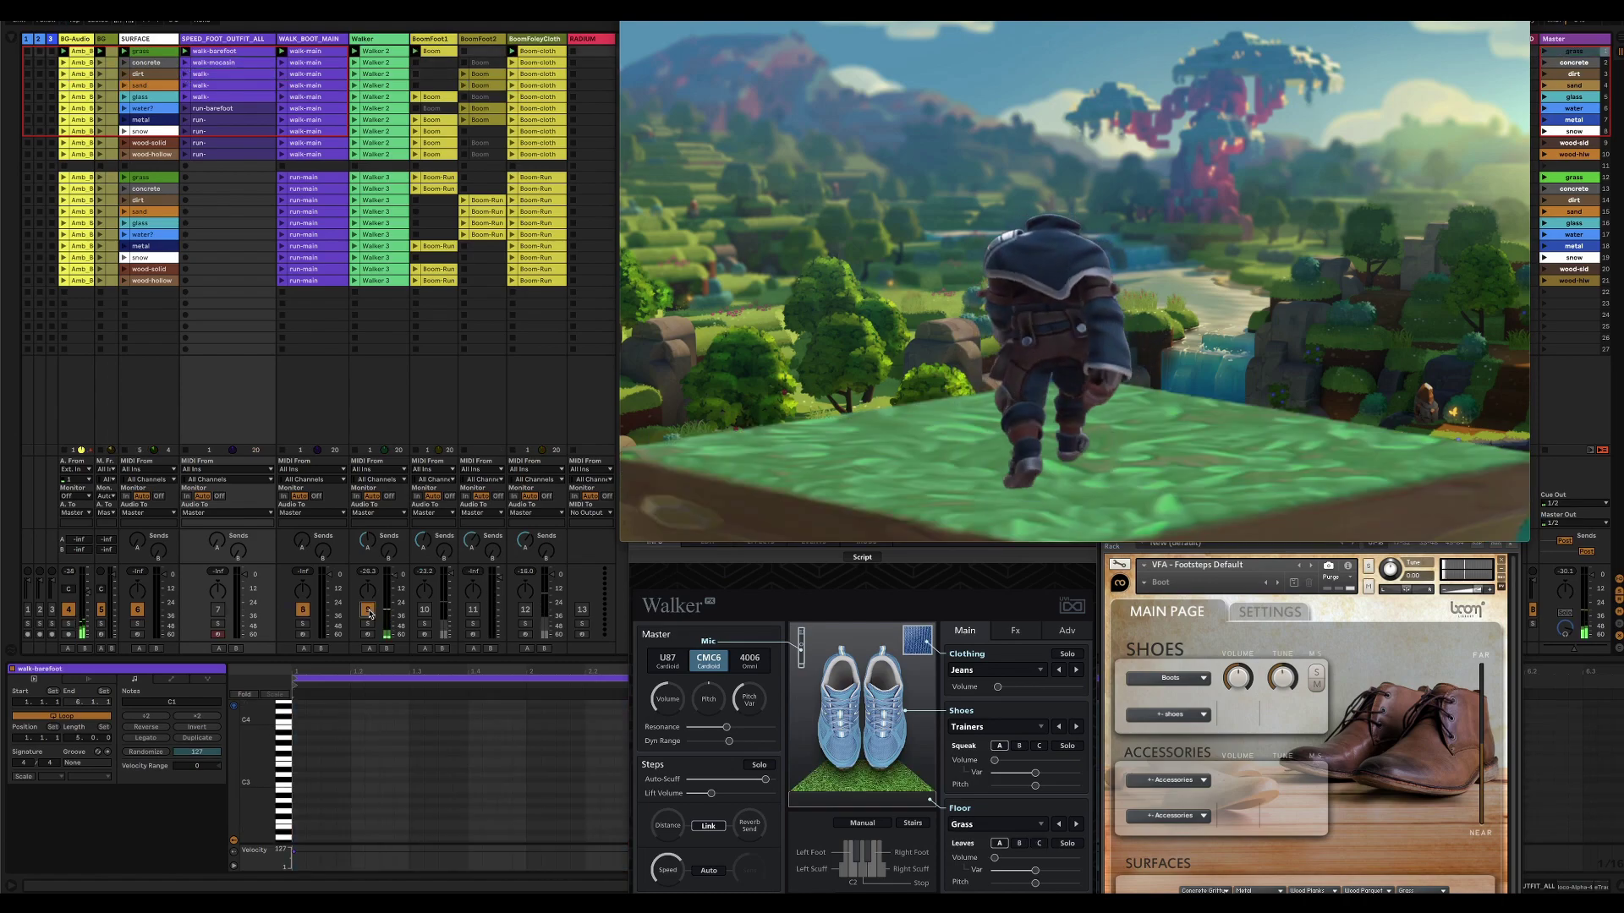
Switch on BoomFoot1 and play the concrete, dirt, sand and glass scenes in turn.
{"action": "left_click", "coordinate": [425, 610]}
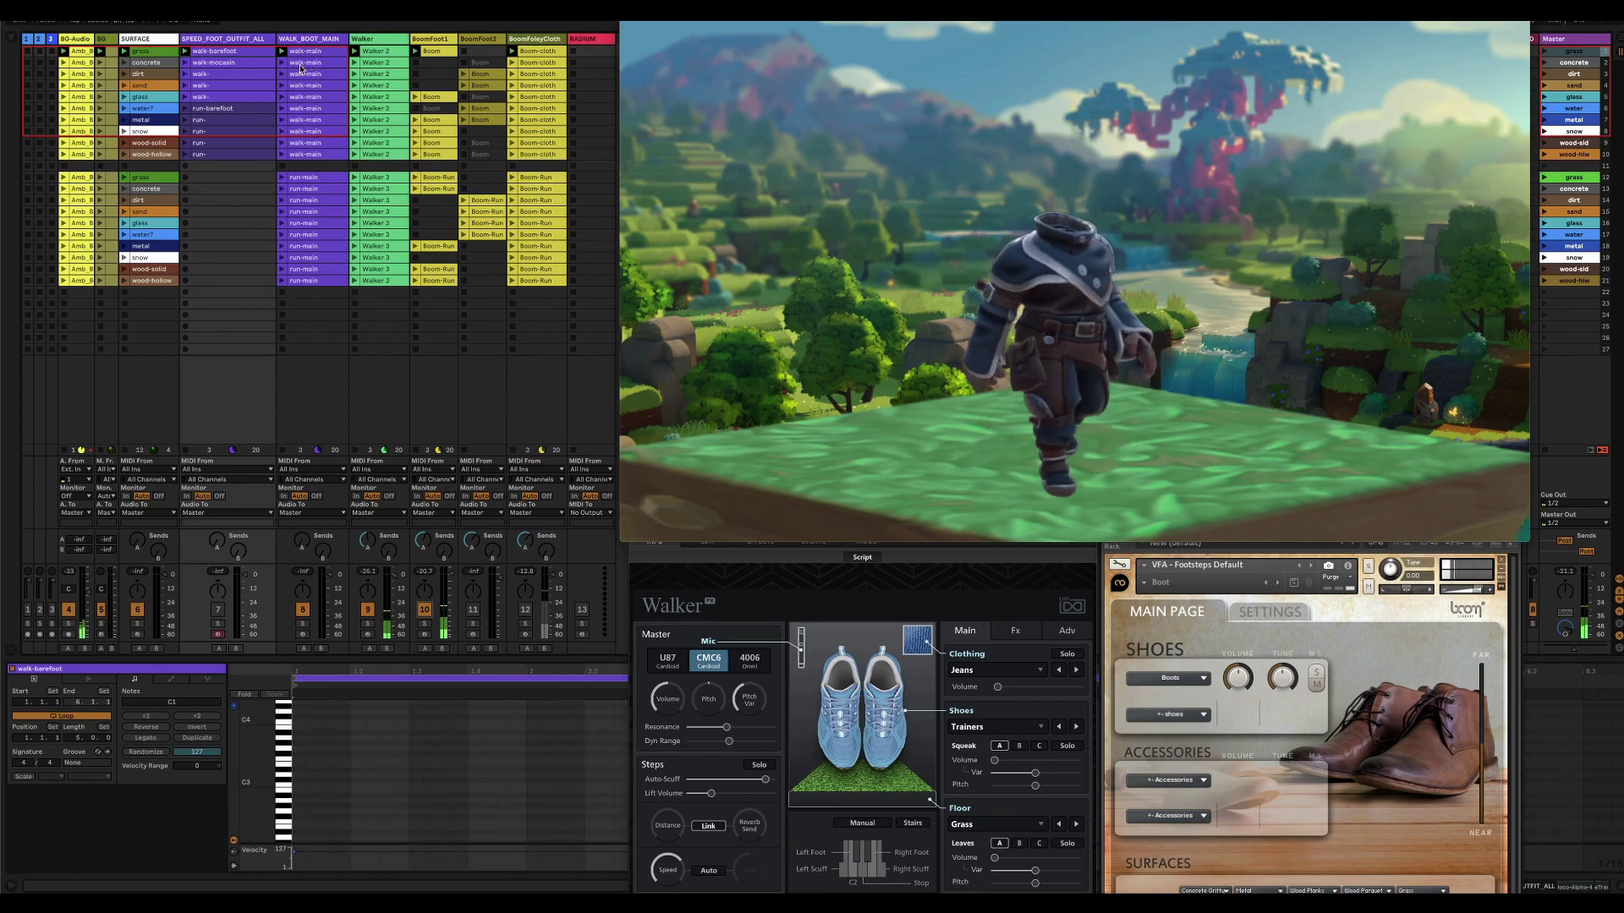
{"action": "left_click", "coordinate": [1544, 64]}
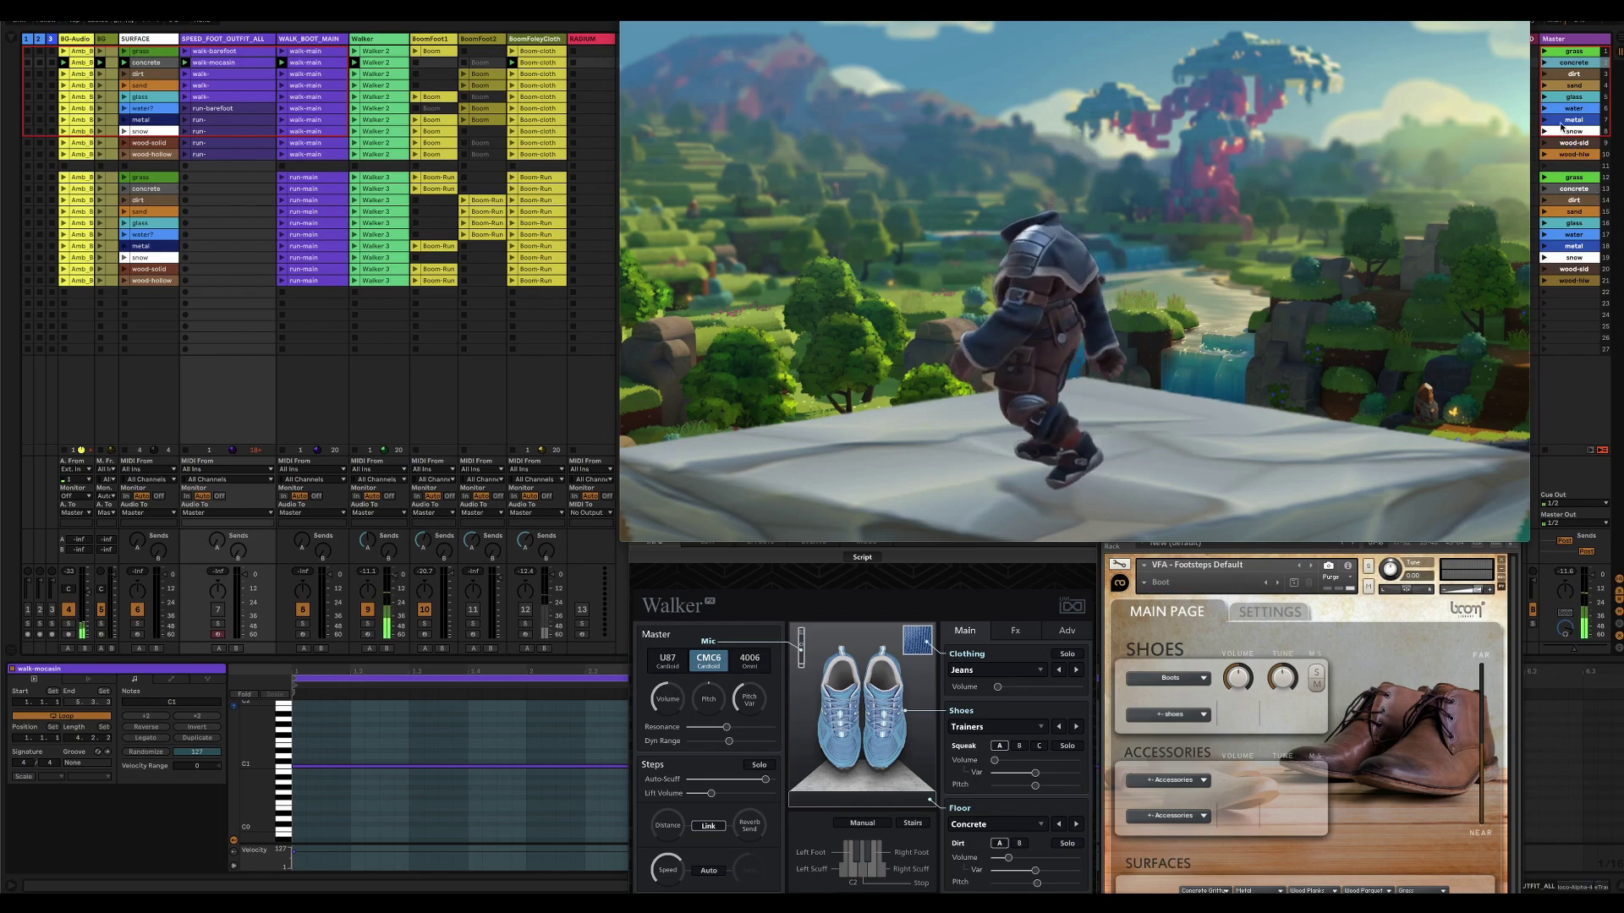
{"action": "left_click", "coordinate": [1544, 74]}
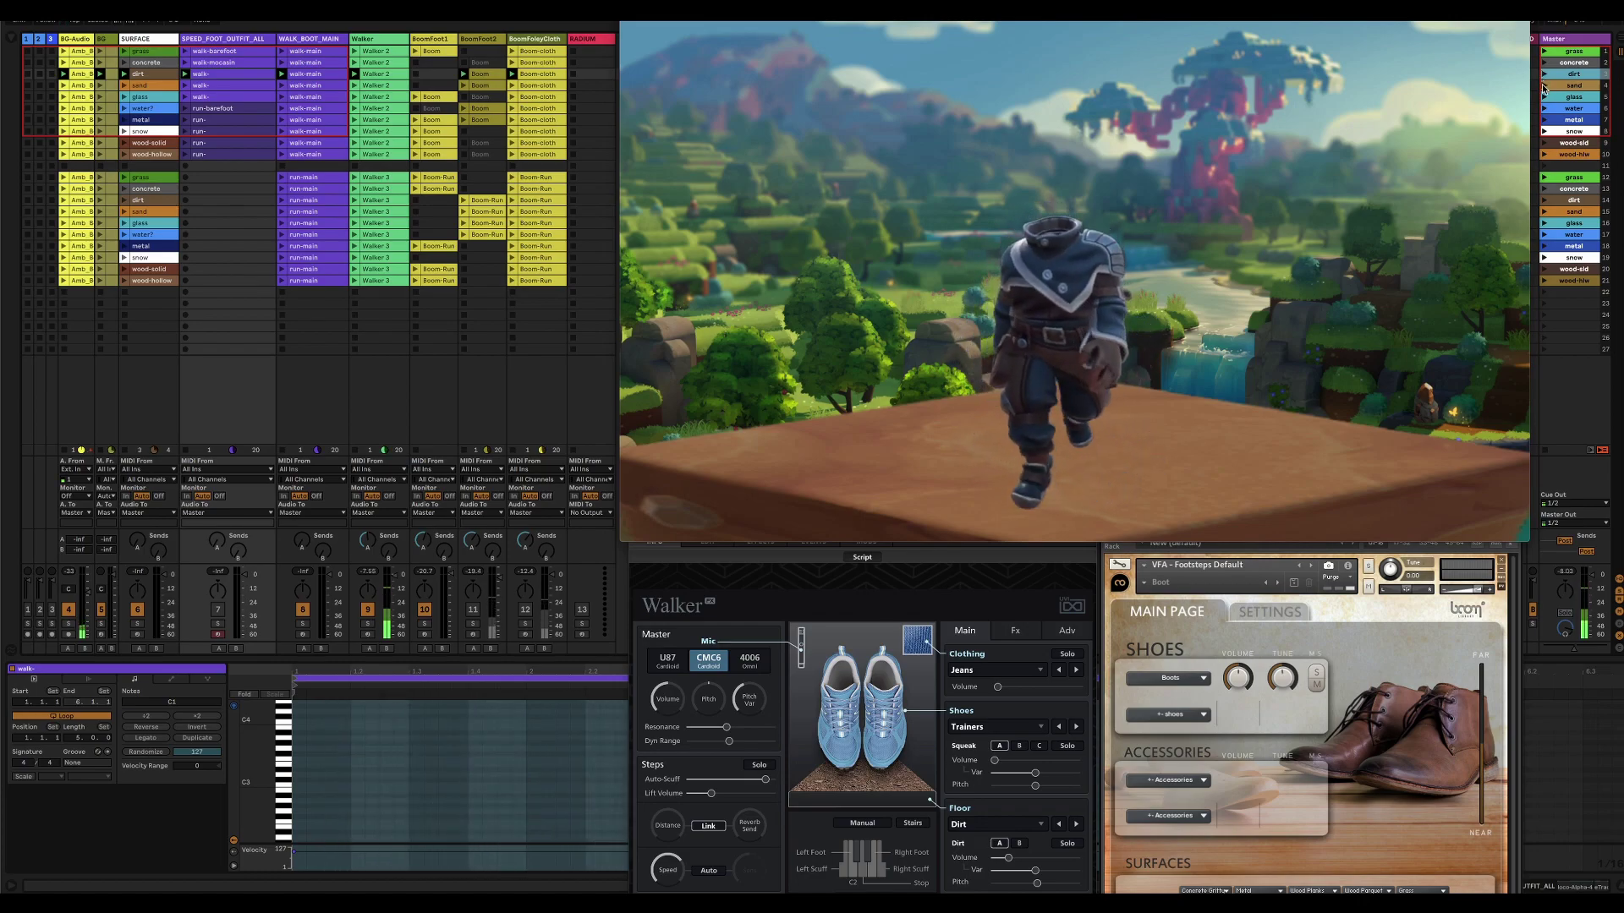
{"action": "left_click", "coordinate": [1543, 85]}
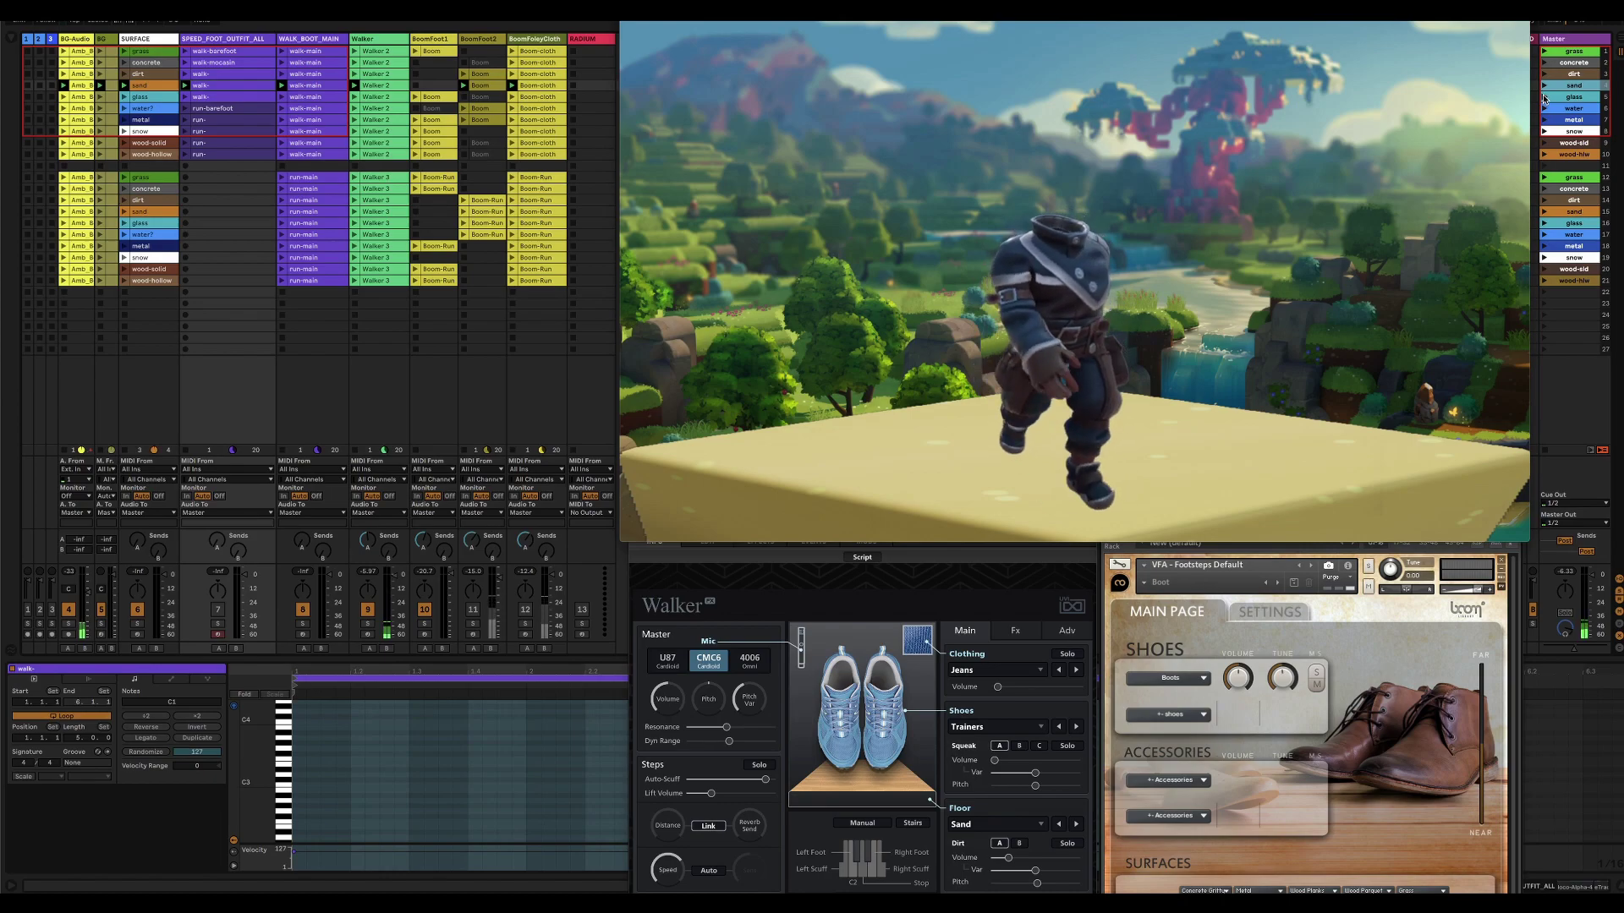
{"action": "left_click", "coordinate": [1543, 97]}
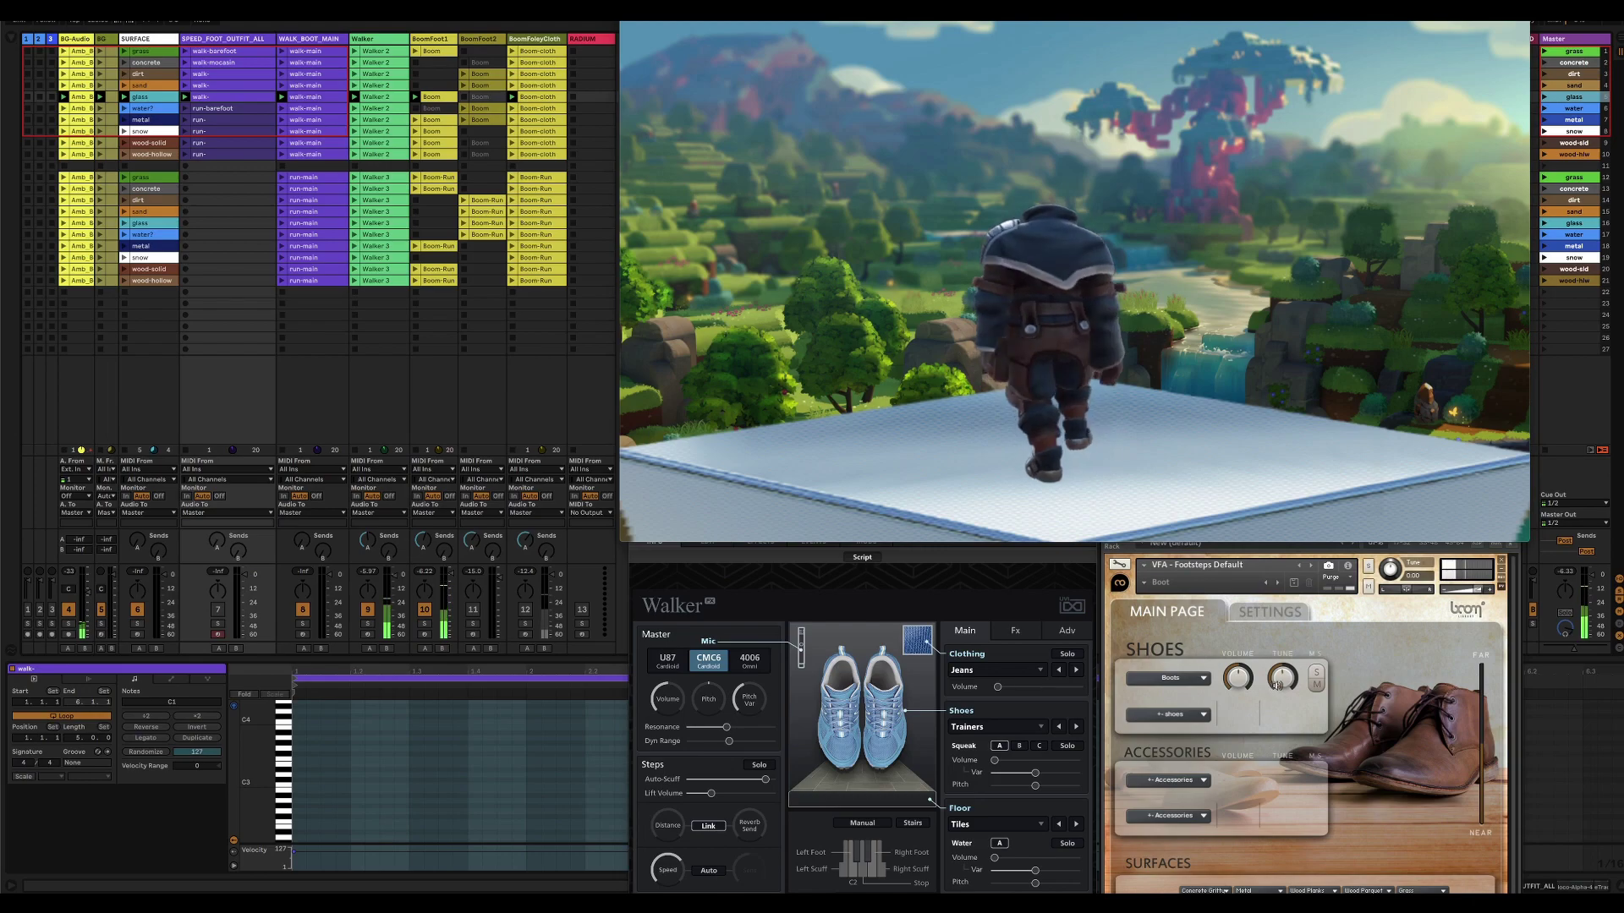
Raise BoomFoot1's Kontakt window, play water, switch on BoomFoot2, then play the grass scene.
{"action": "left_click", "coordinate": [1282, 680]}
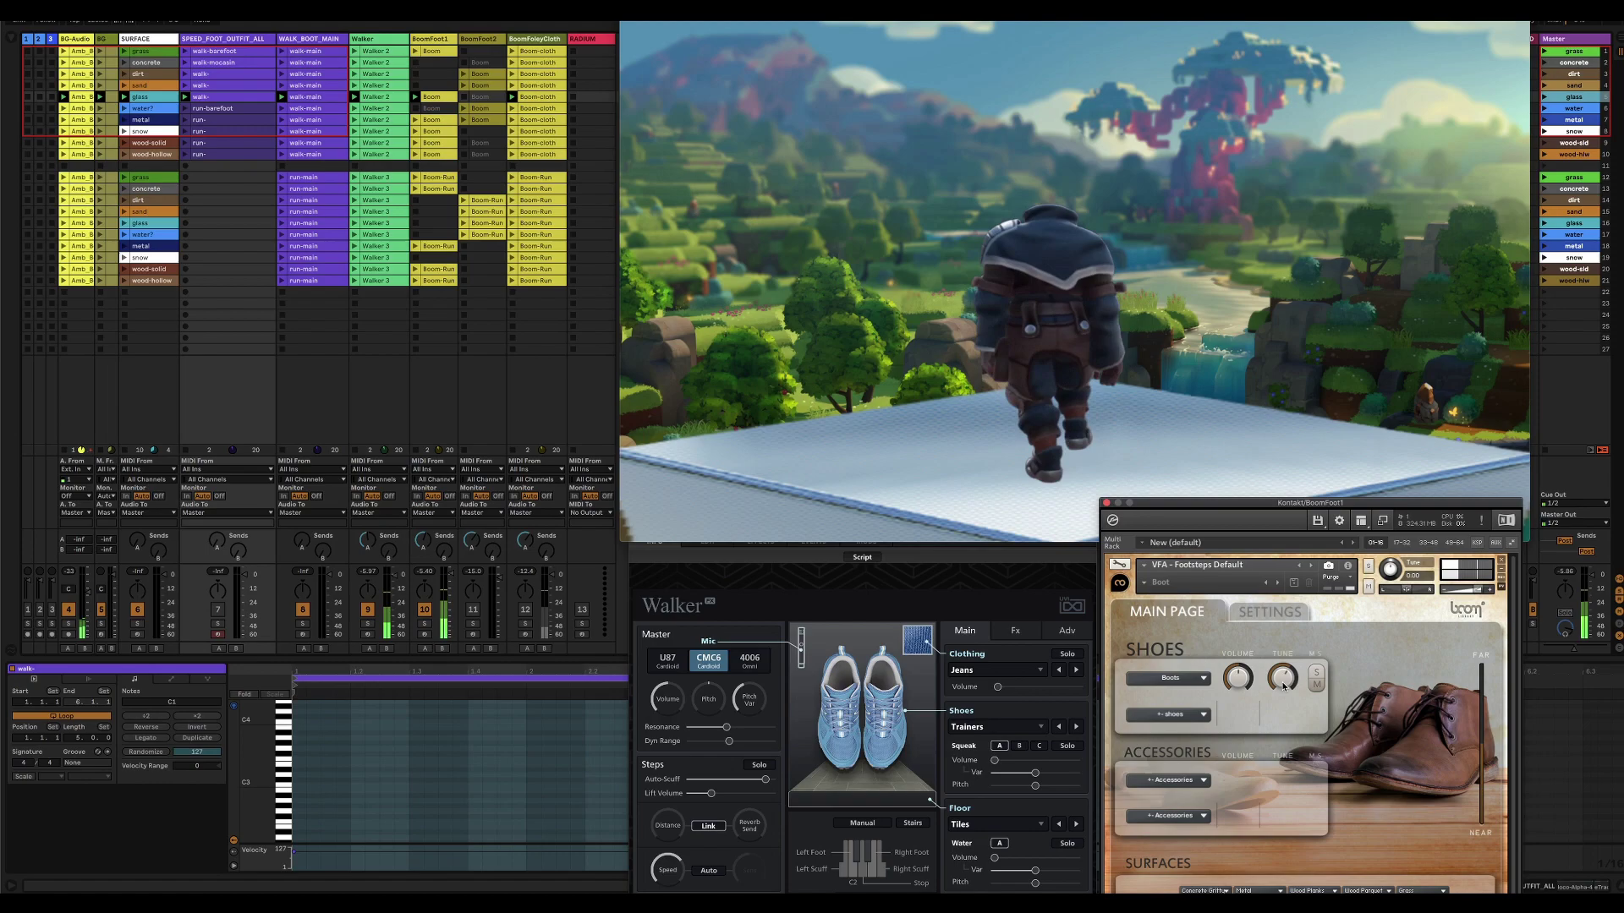
{"action": "left_click", "coordinate": [1544, 109]}
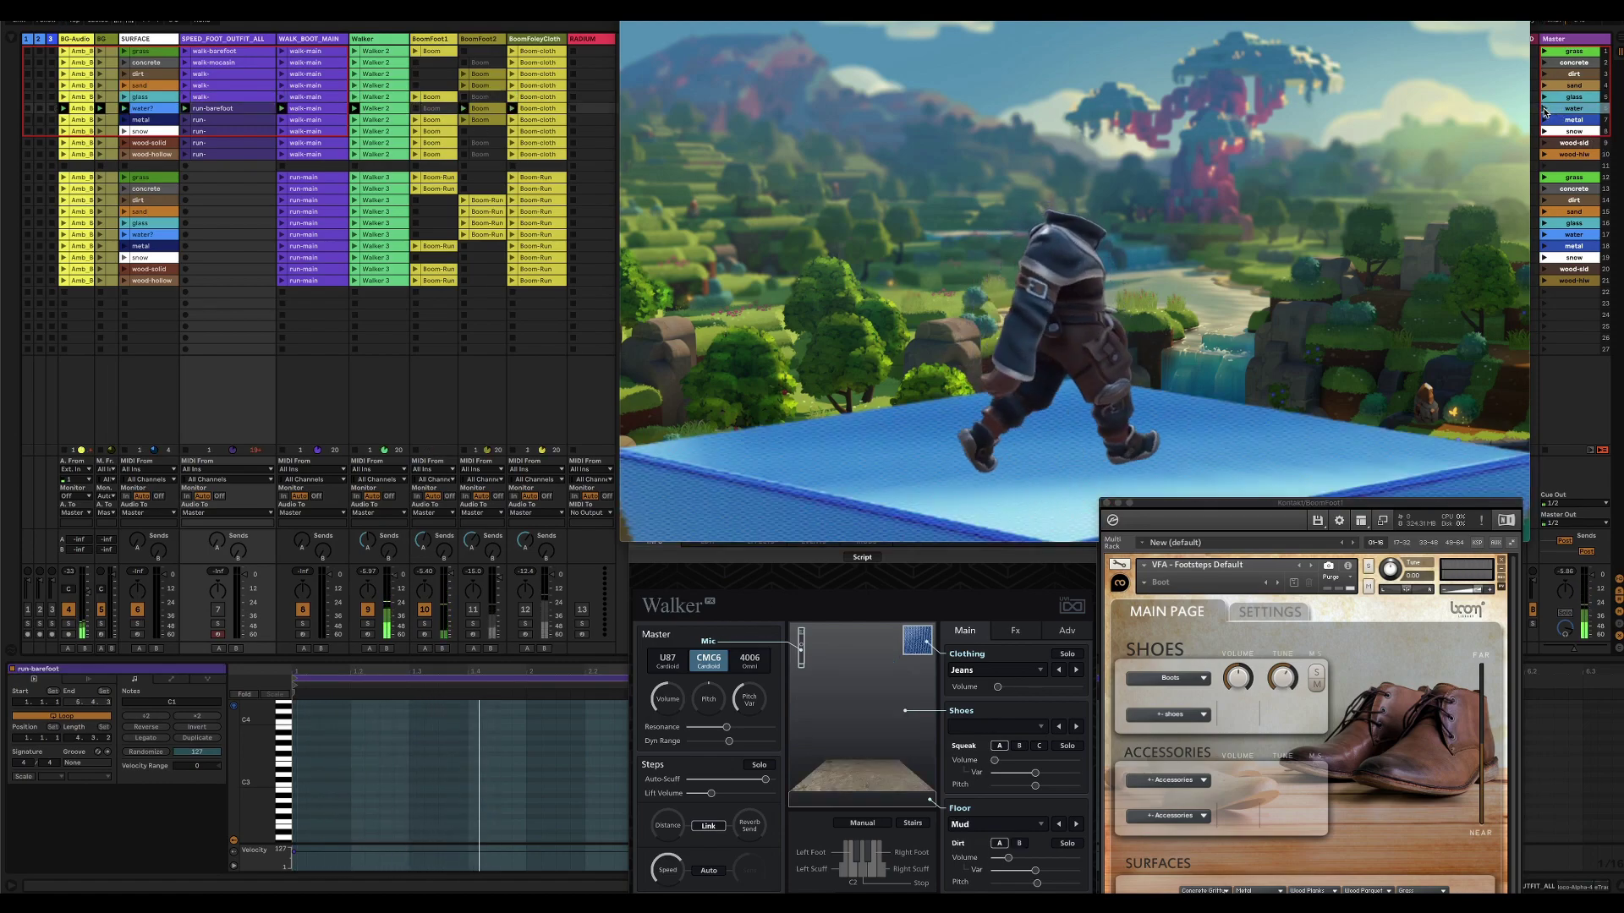
{"action": "left_click", "coordinate": [473, 610]}
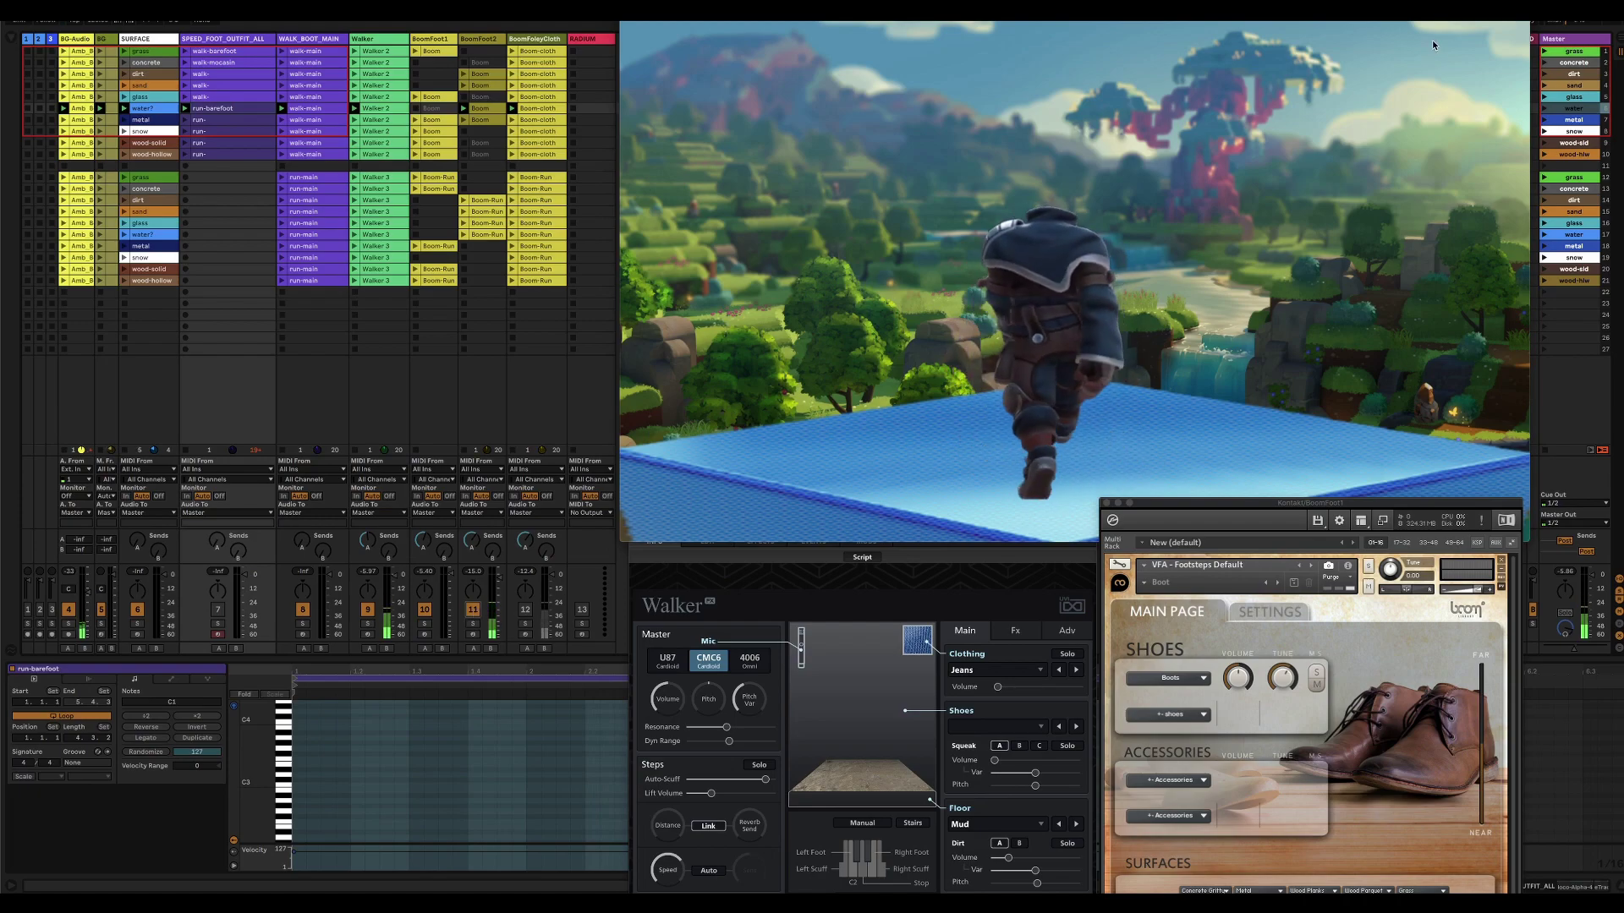
{"action": "left_click", "coordinate": [1546, 61]}
{"action": "left_click", "coordinate": [1544, 53]}
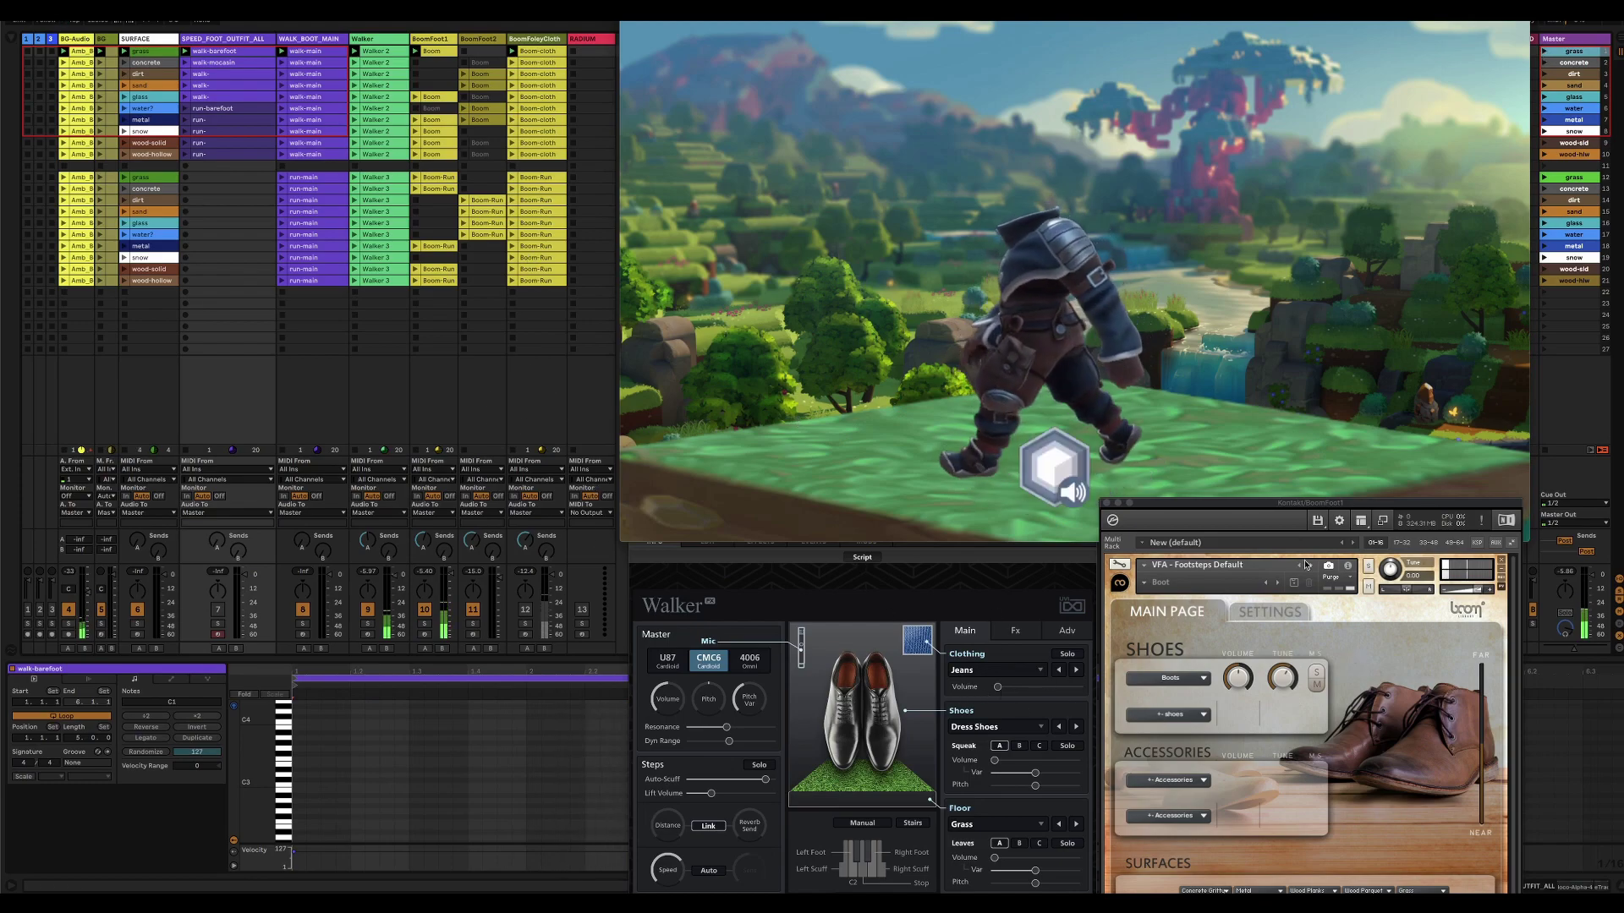
Bring the game view forward, then the Falcon window hosting Walker.
{"action": "left_click", "coordinate": [980, 40]}
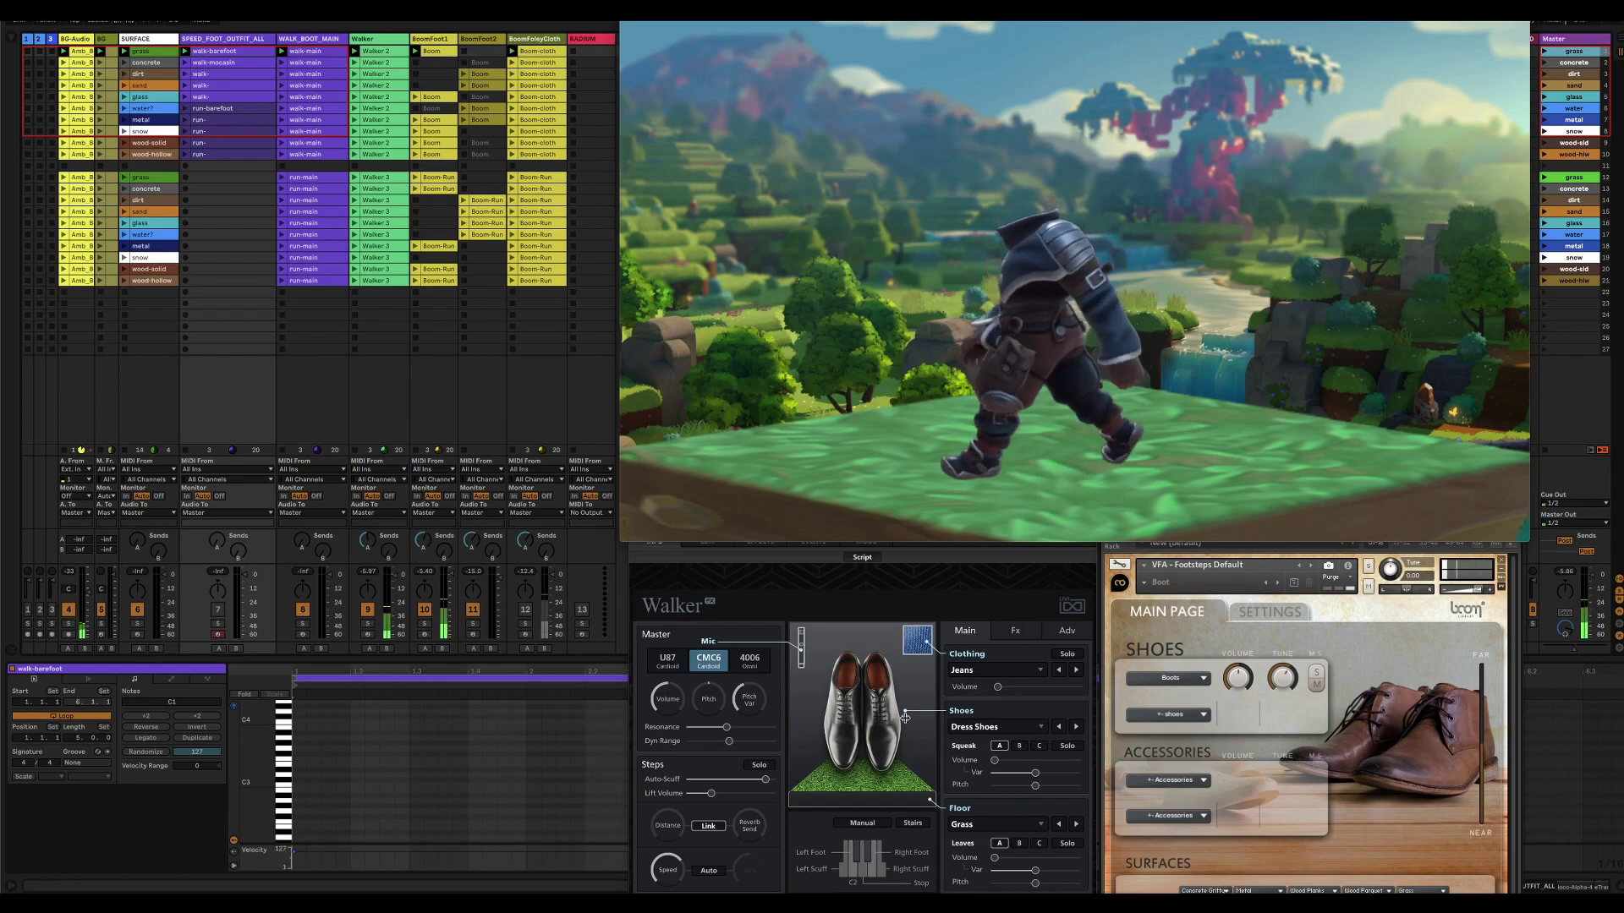
{"action": "left_click", "coordinate": [996, 860]}
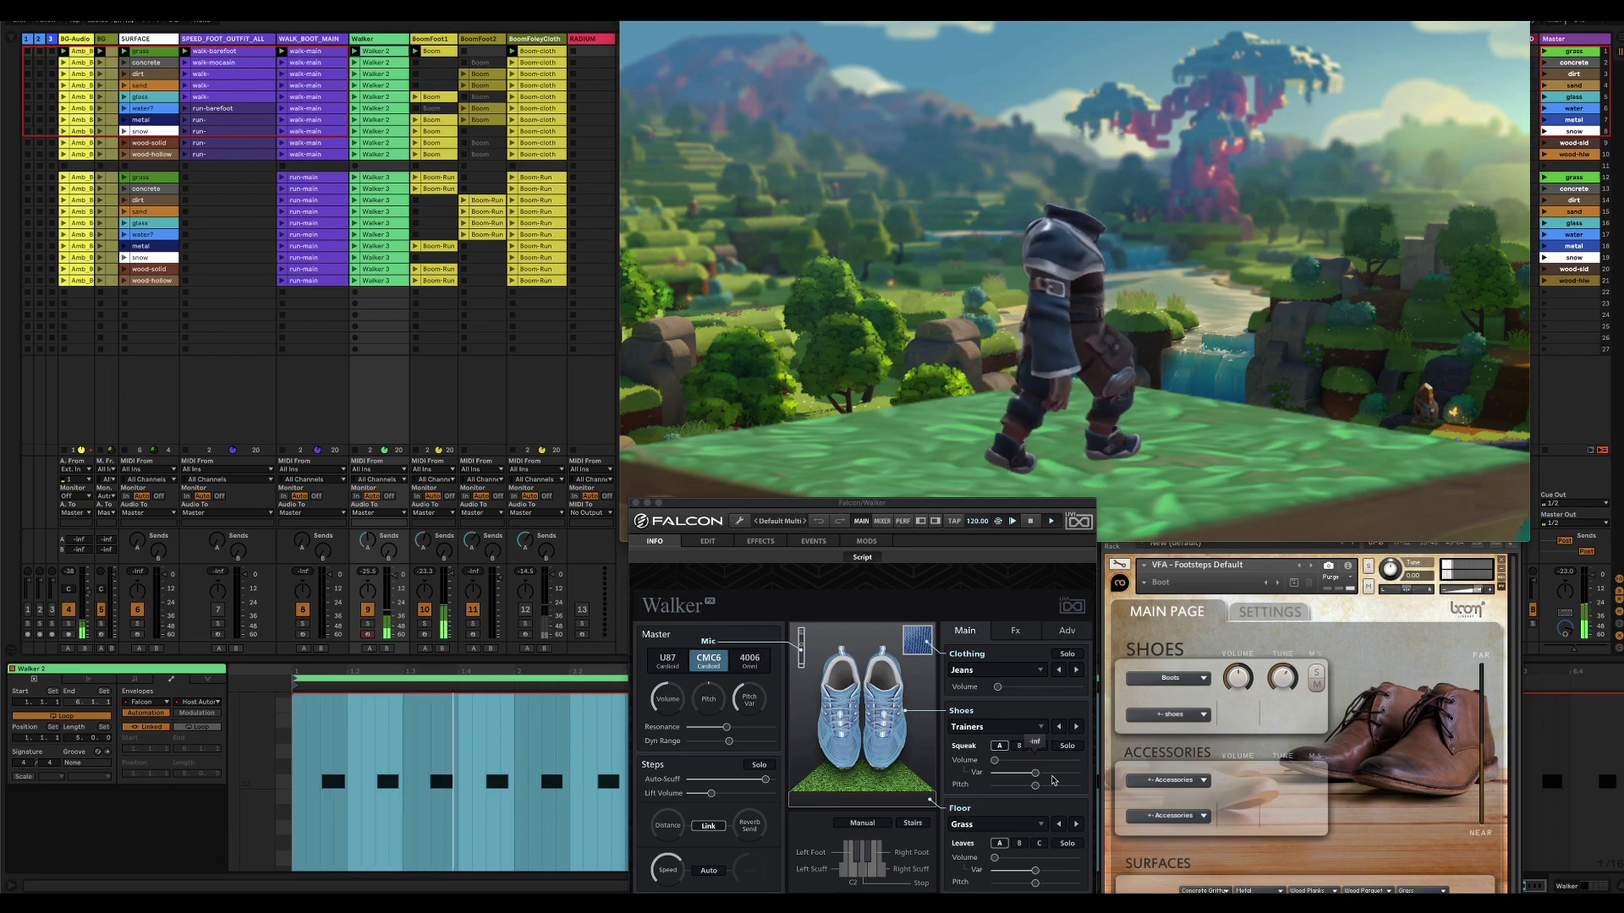
Adjust the Leaves layer volume under Walker's Grass floor, ending at -2.0 dB.
{"action": "mouse_move", "coordinate": [995, 857]}
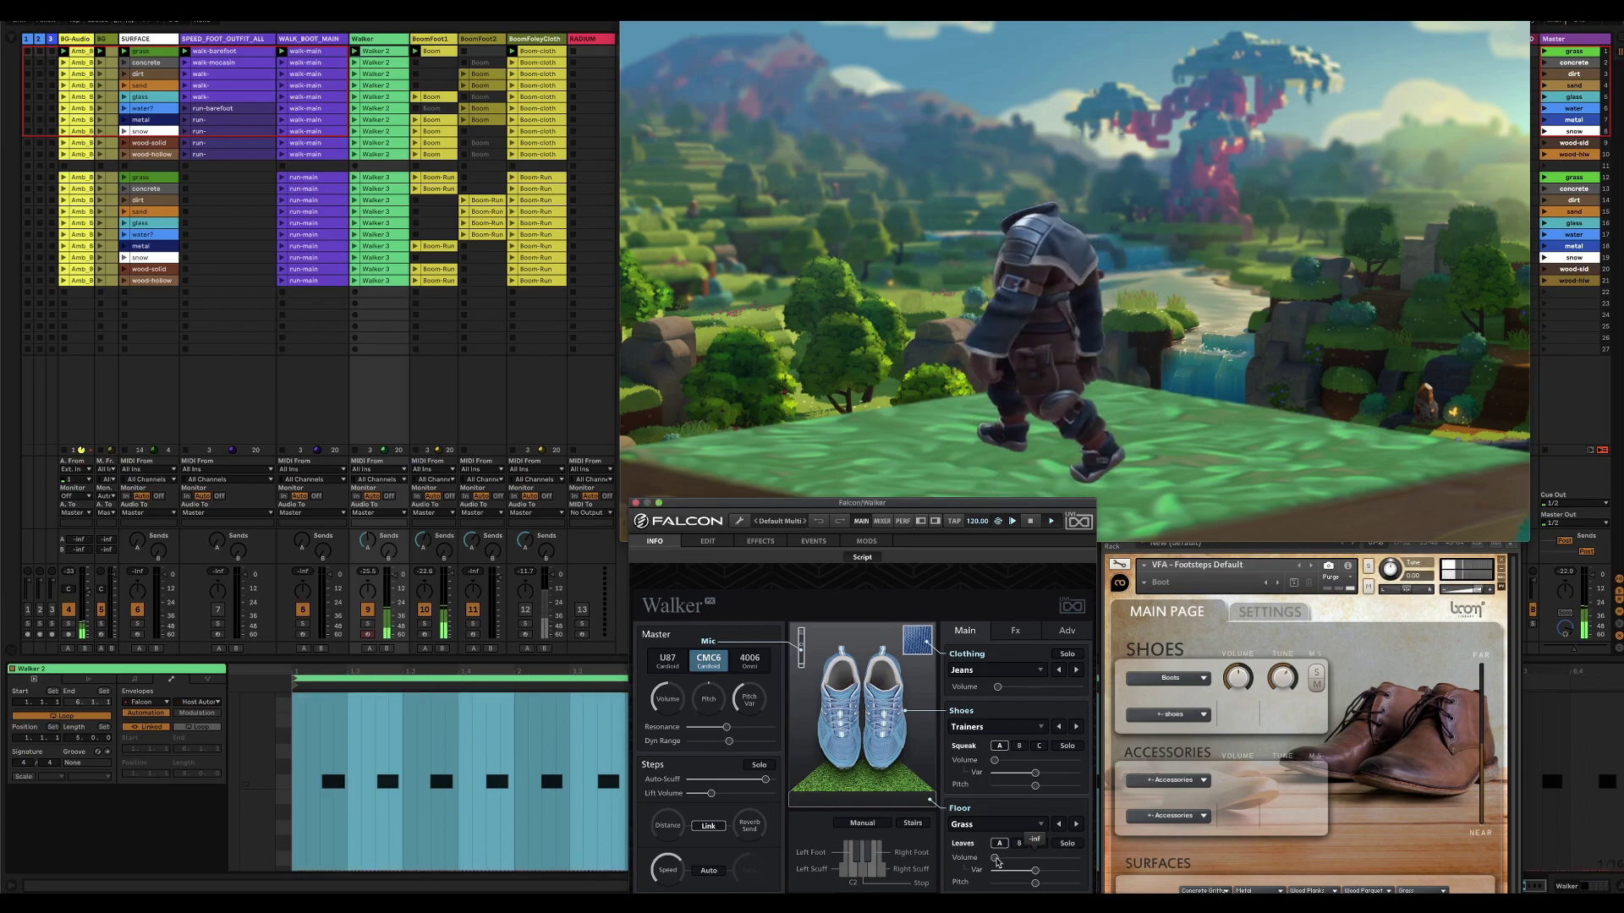
{"action": "left_click_drag", "start_coordinate": [996, 860], "coordinate": [1070, 861]}
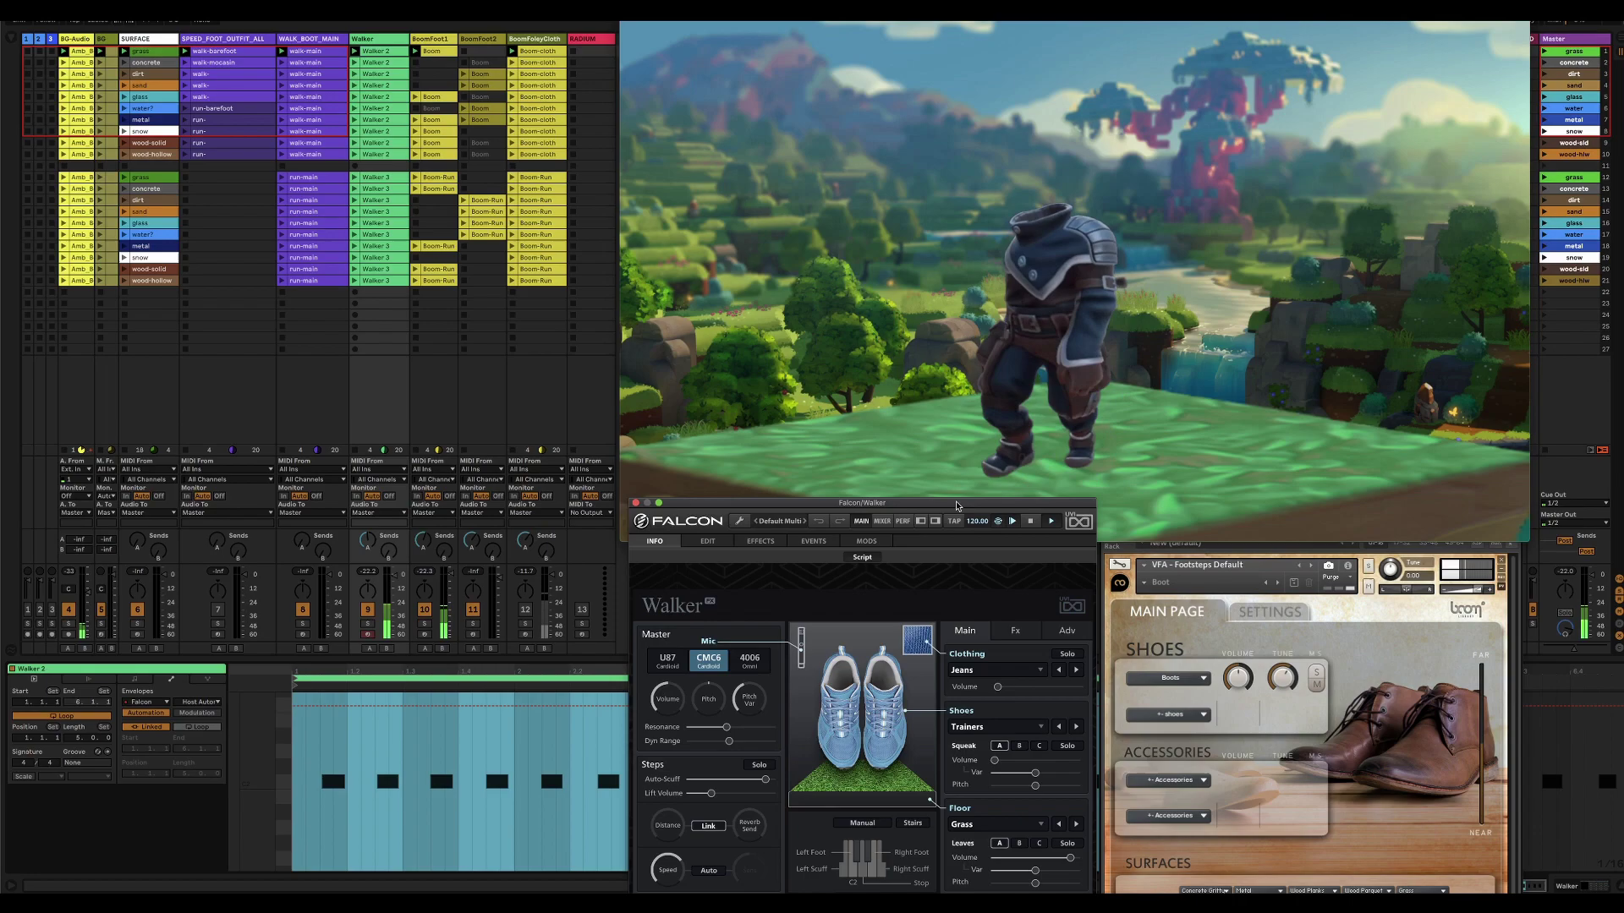
{"action": "mouse_move", "coordinate": [956, 505]}
{"action": "left_mouse_down"}
{"action": "mouse_move", "coordinate": [952, 379]}
{"action": "mouse_move", "coordinate": [960, 545]}
{"action": "mouse_move", "coordinate": [966, 508]}
{"action": "left_mouse_up"}
{"action": "mouse_move", "coordinate": [1084, 865]}
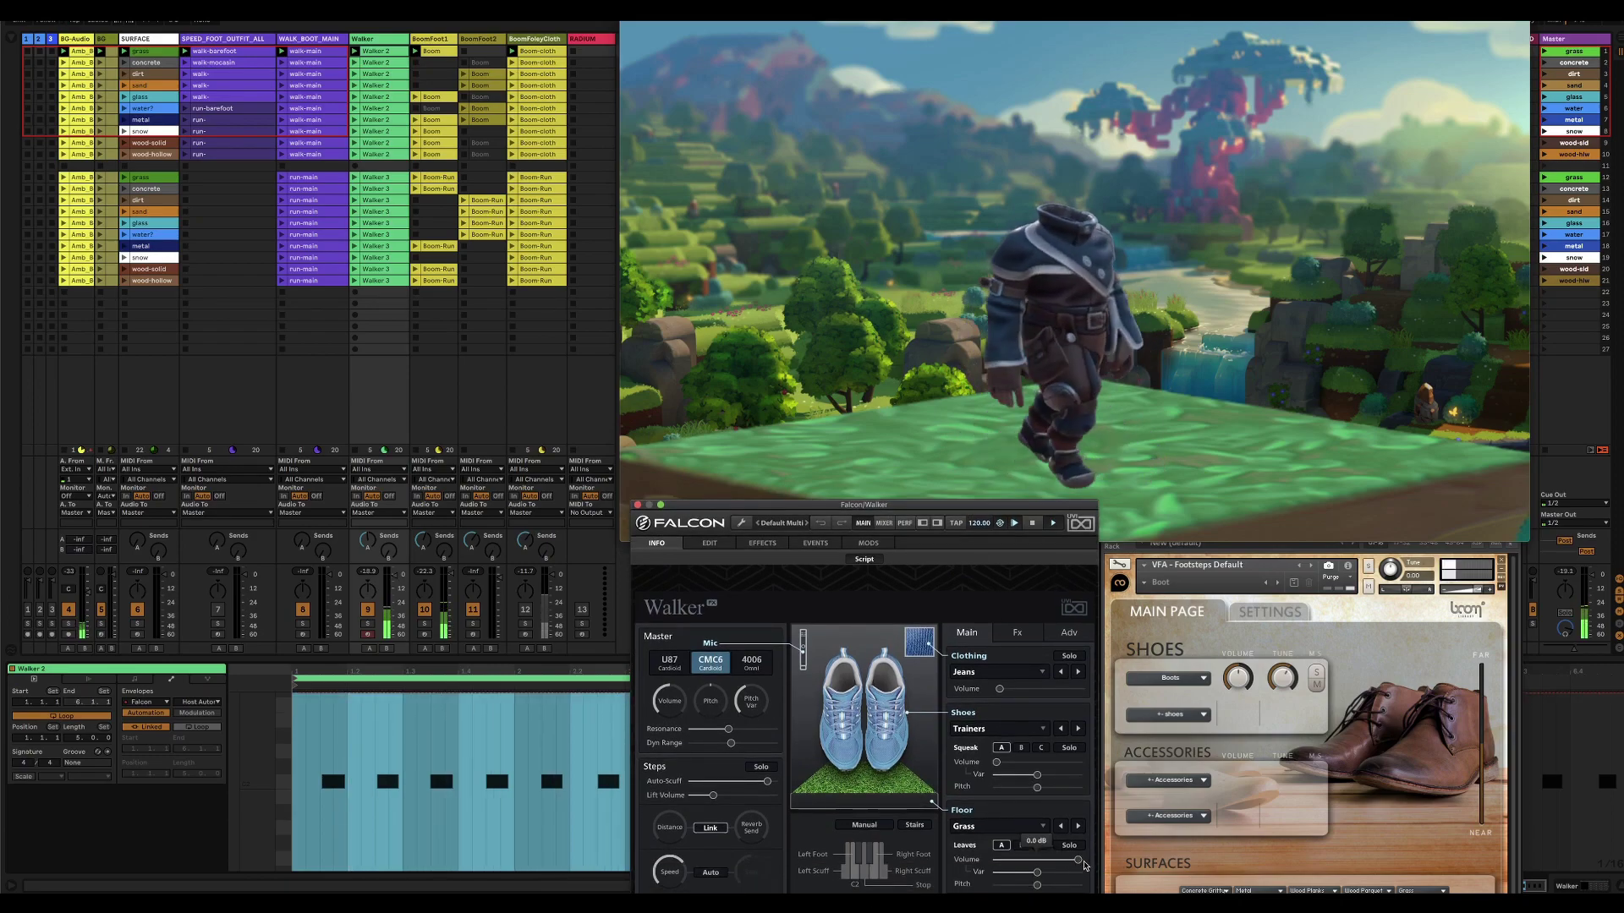
{"action": "left_click_drag", "start_coordinate": [1084, 864], "coordinate": [991, 859]}
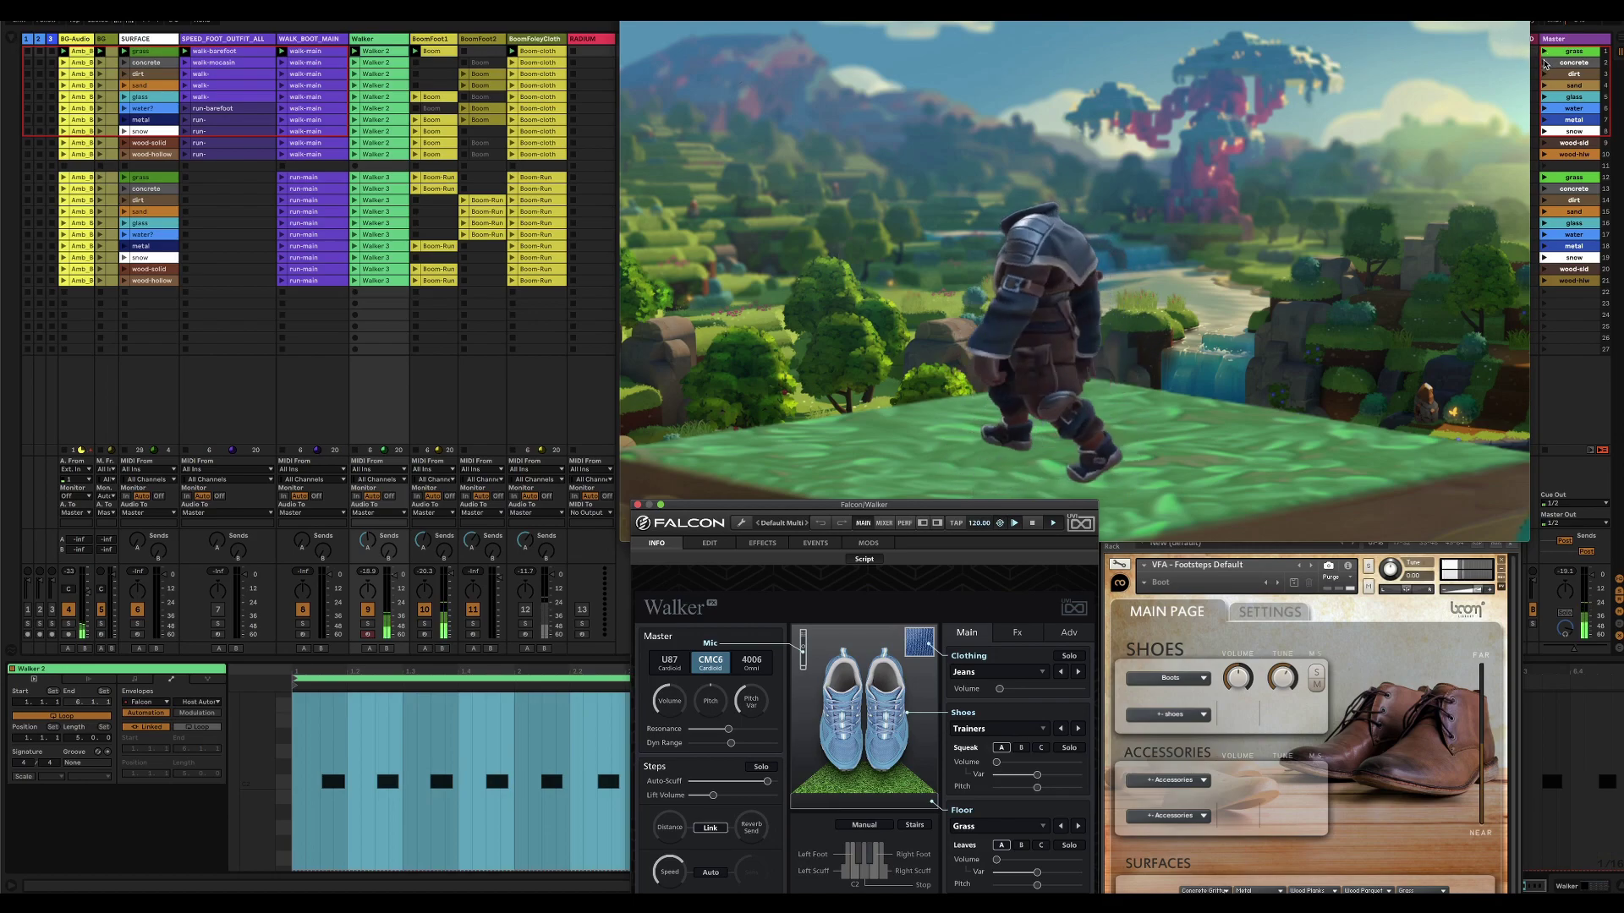
Switch to the concrete scene and set the trainers' Squeak Volume to about -3.7 dB.
{"action": "left_click", "coordinate": [1544, 63]}
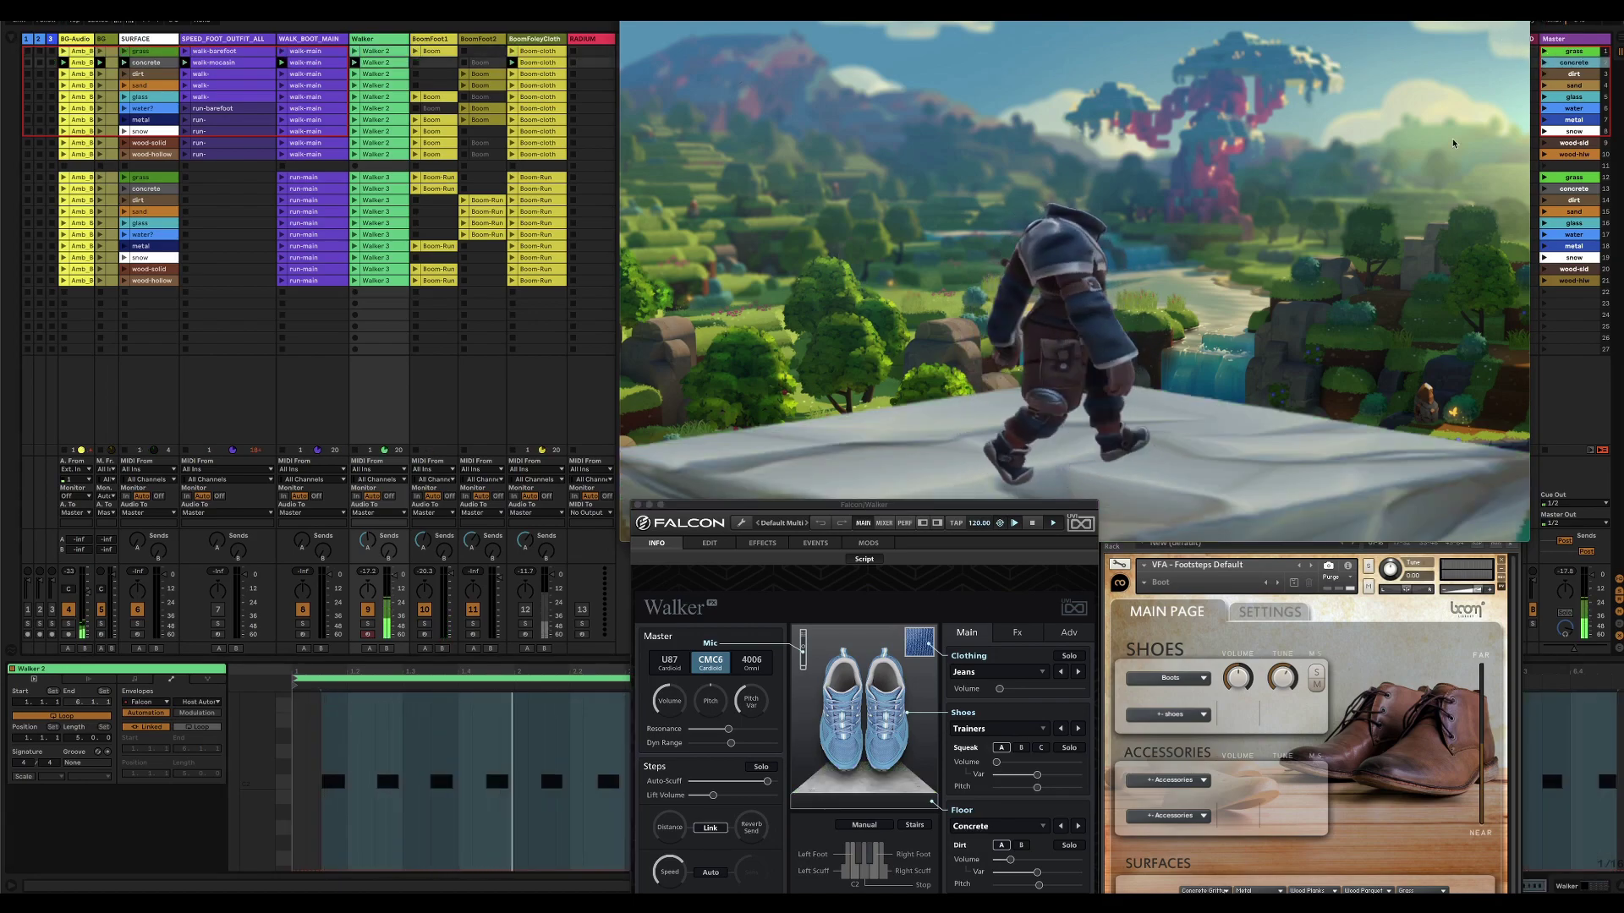
{"action": "mouse_move", "coordinate": [1036, 775]}
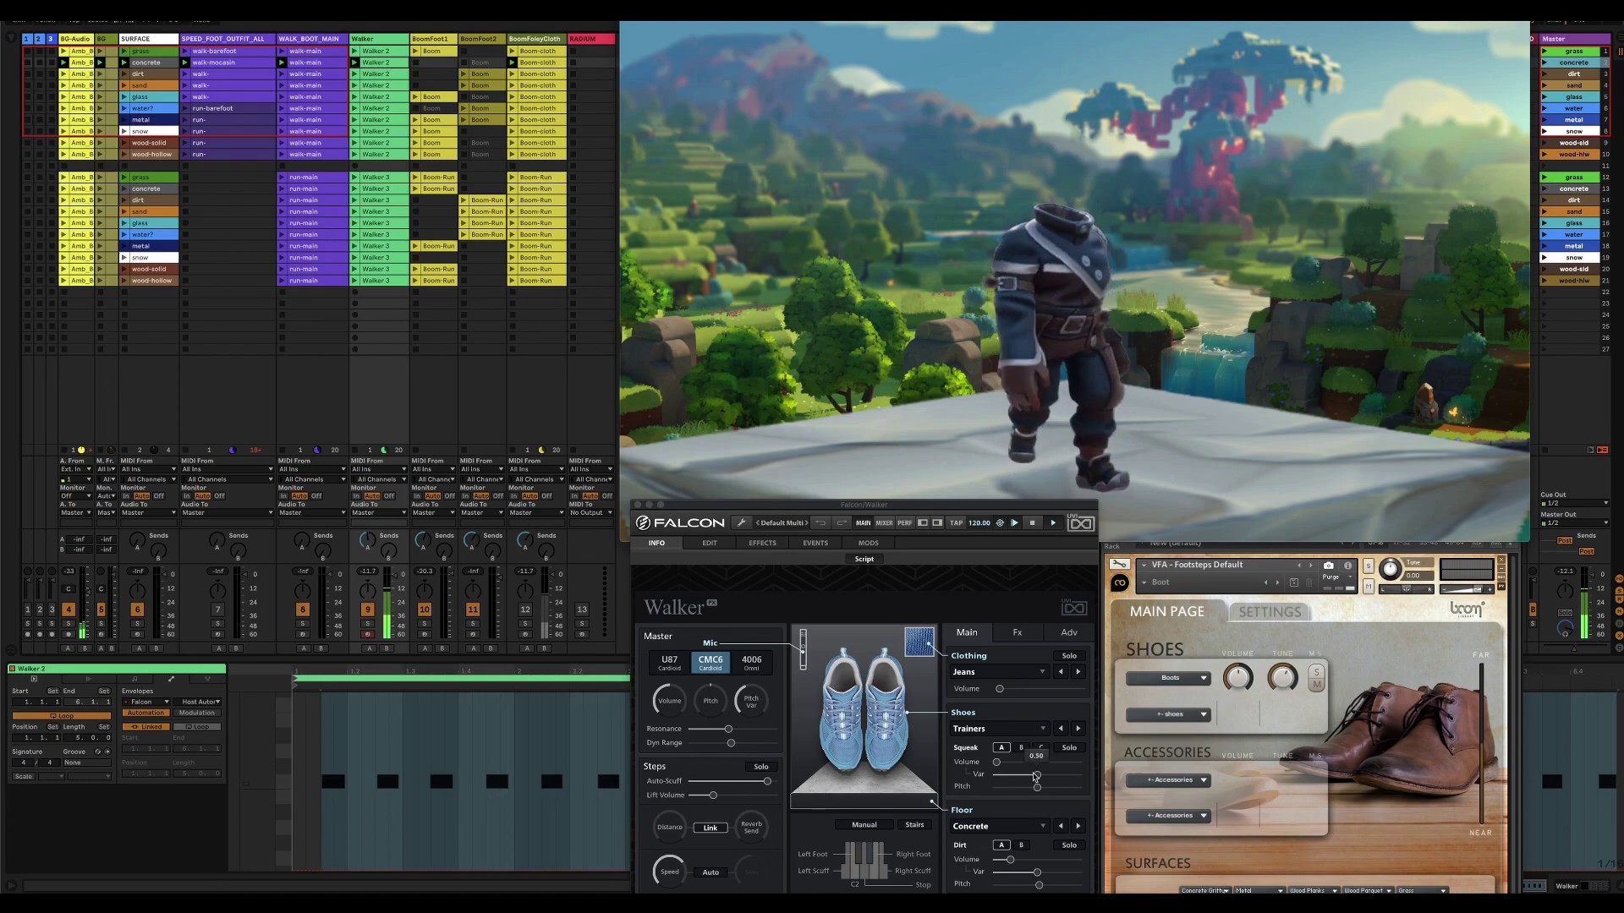
{"action": "left_click_drag", "start_coordinate": [1001, 768], "coordinate": [1013, 767]}
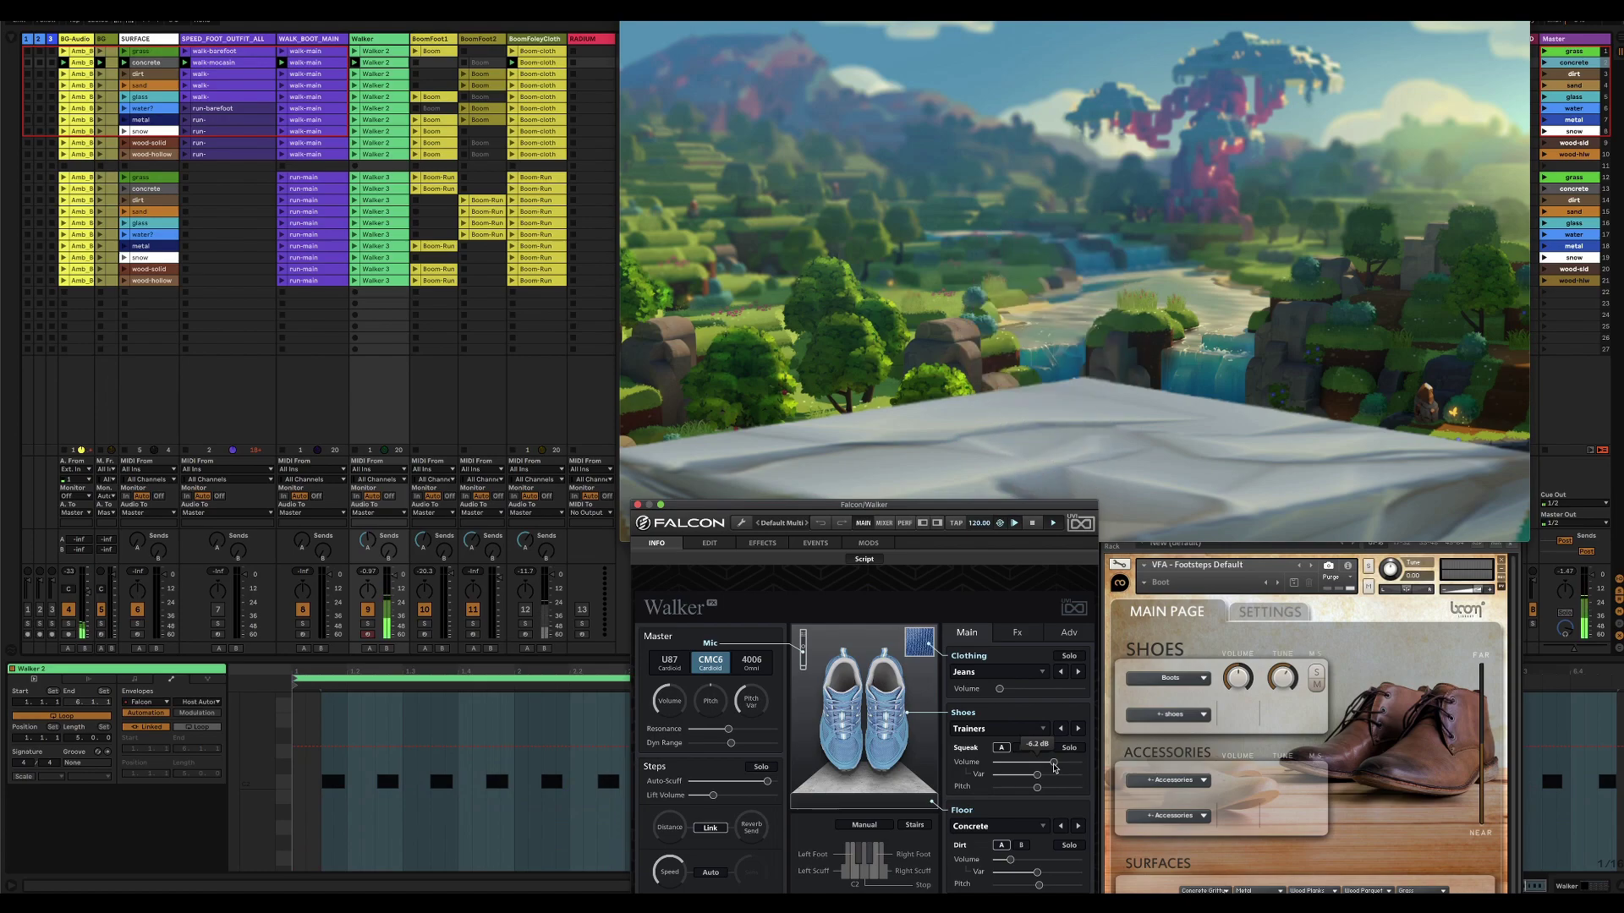
{"action": "left_click_drag", "start_coordinate": [1054, 767], "coordinate": [998, 766]}
{"action": "left_click_drag", "start_coordinate": [1042, 765], "coordinate": [1062, 767]}
Play the grass scene, switch on track 12, and open BoomFoleyCloth beside the grid.
{"action": "left_click", "coordinate": [1544, 51]}
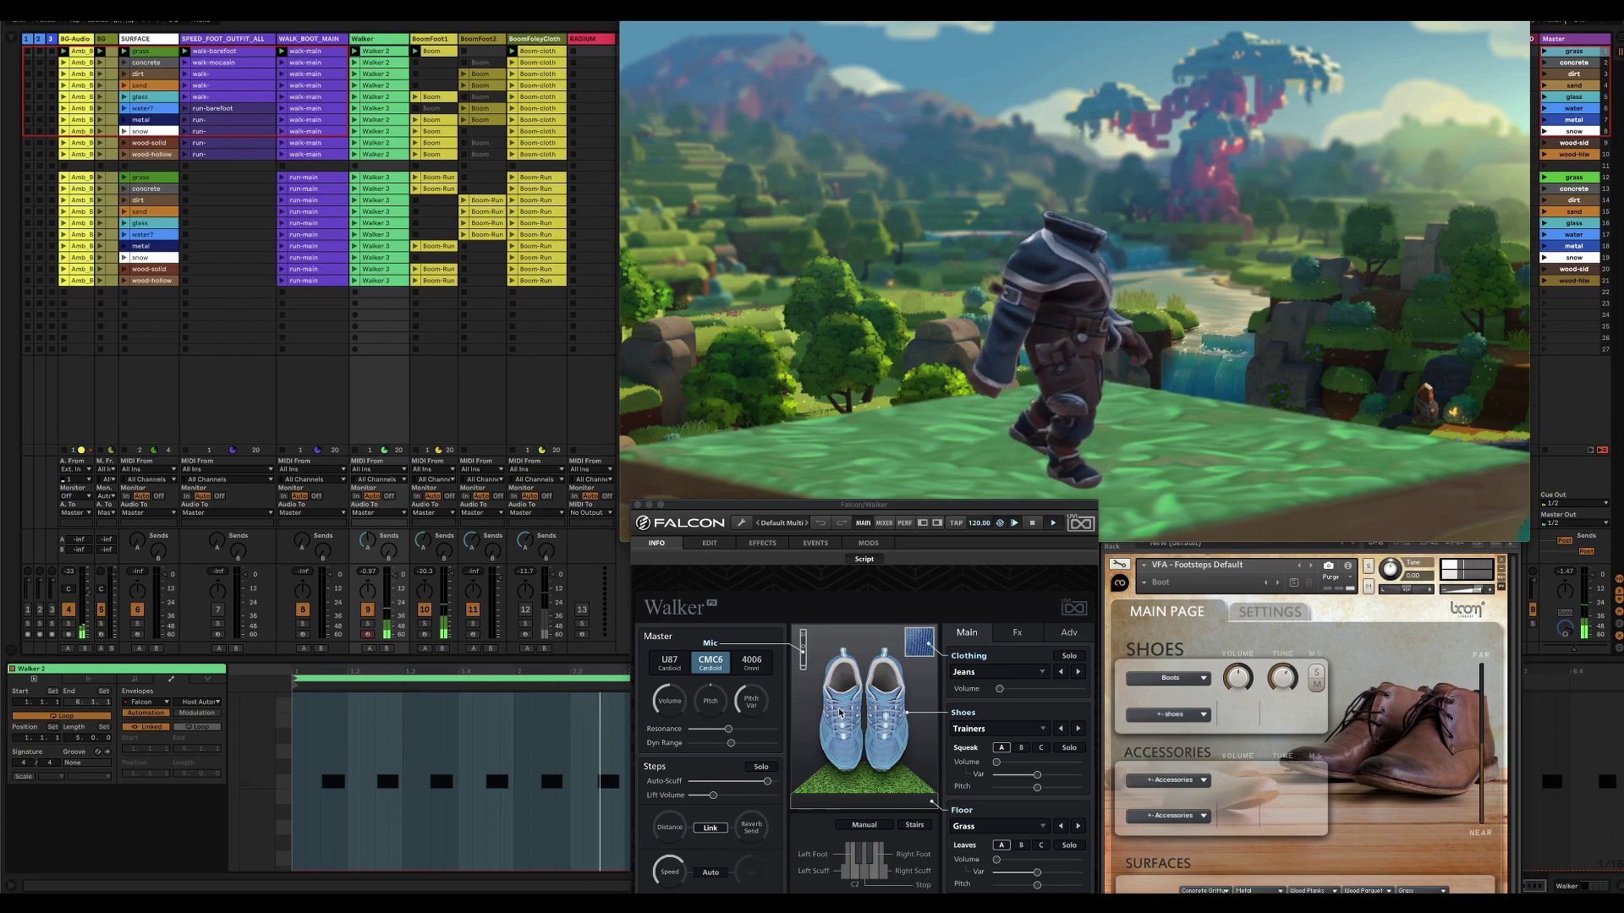
{"action": "left_click", "coordinate": [527, 610]}
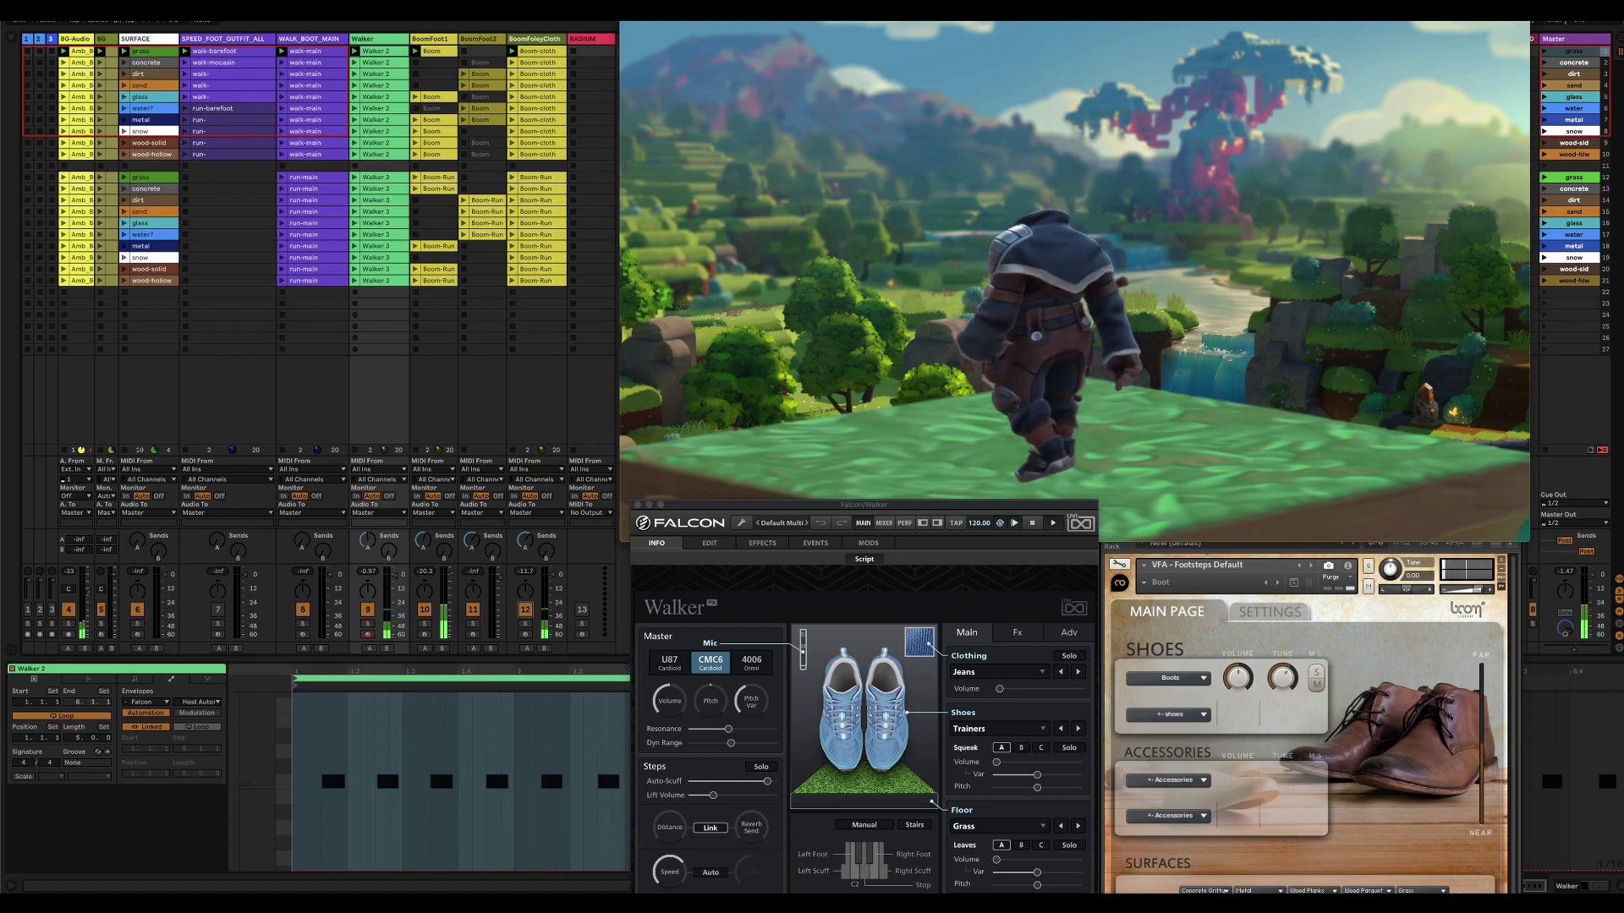
{"action": "left_click_drag", "start_coordinate": [527, 169], "coordinate": [285, 365]}
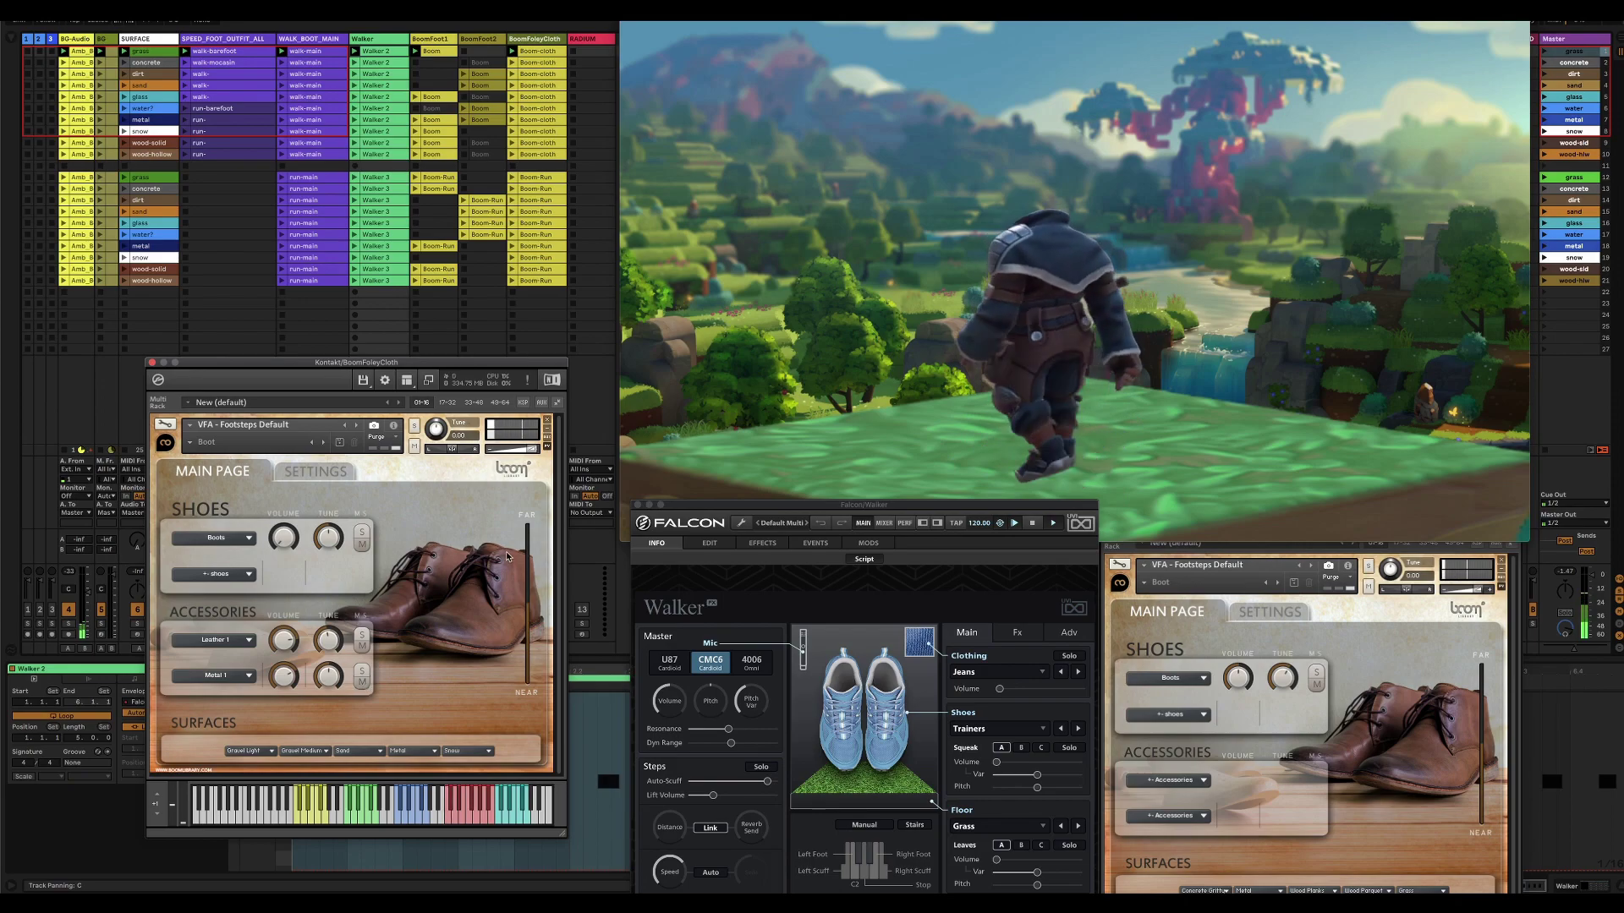
Move the BoomFoleyCloth window aside, re-enable track 12, then close the instrument window.
{"action": "left_click_drag", "start_coordinate": [508, 378], "coordinate": [404, 74]}
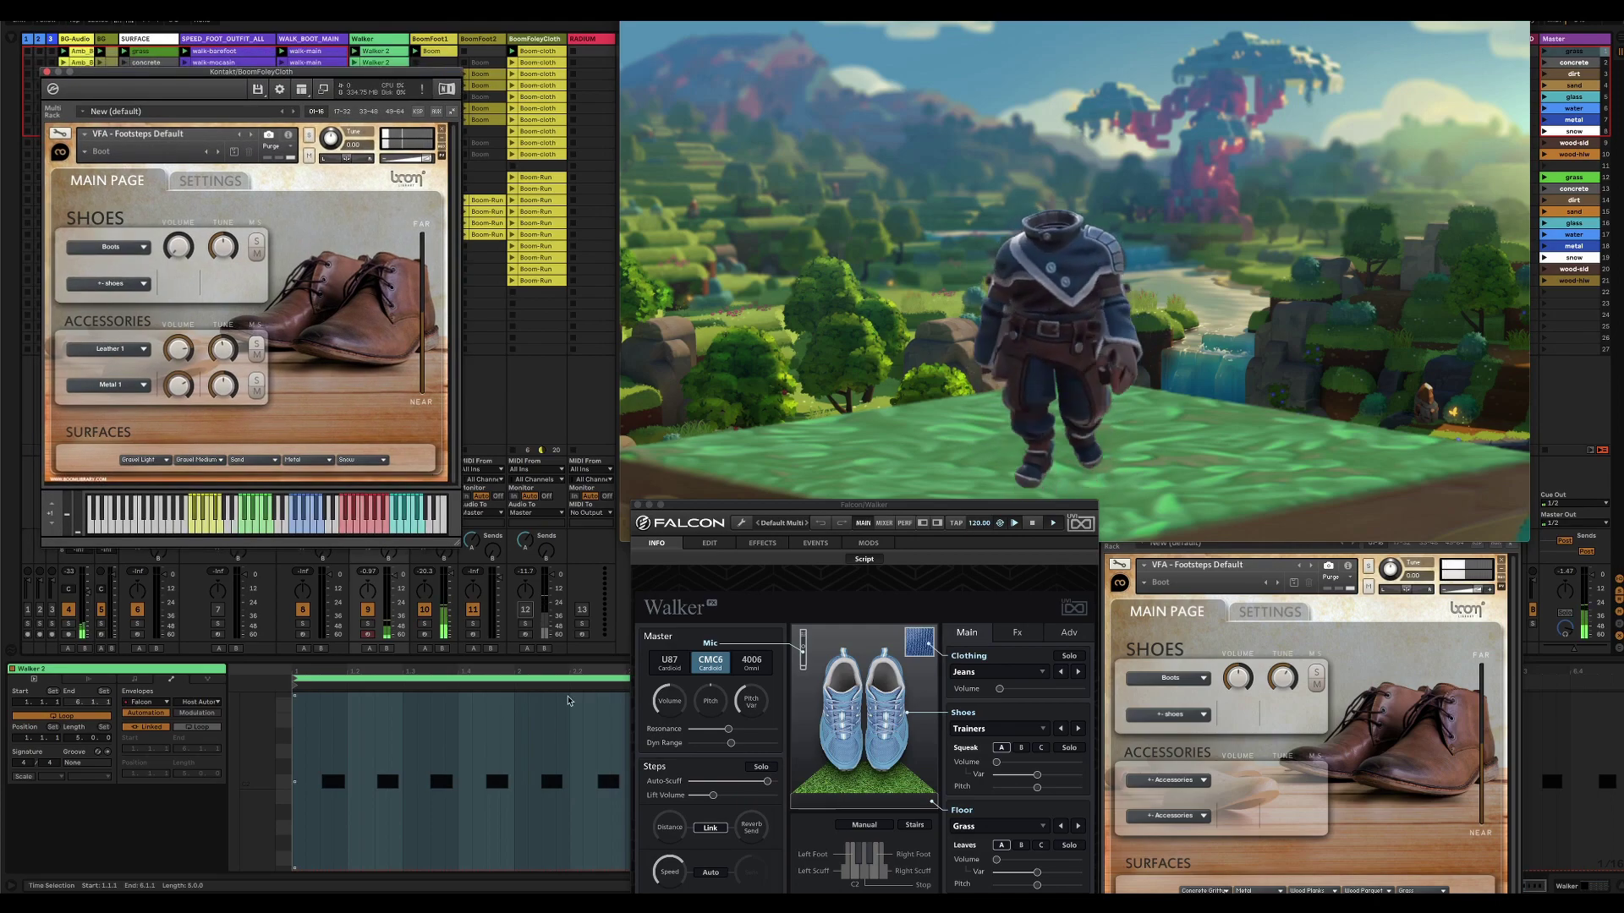
{"action": "left_click", "coordinate": [526, 610]}
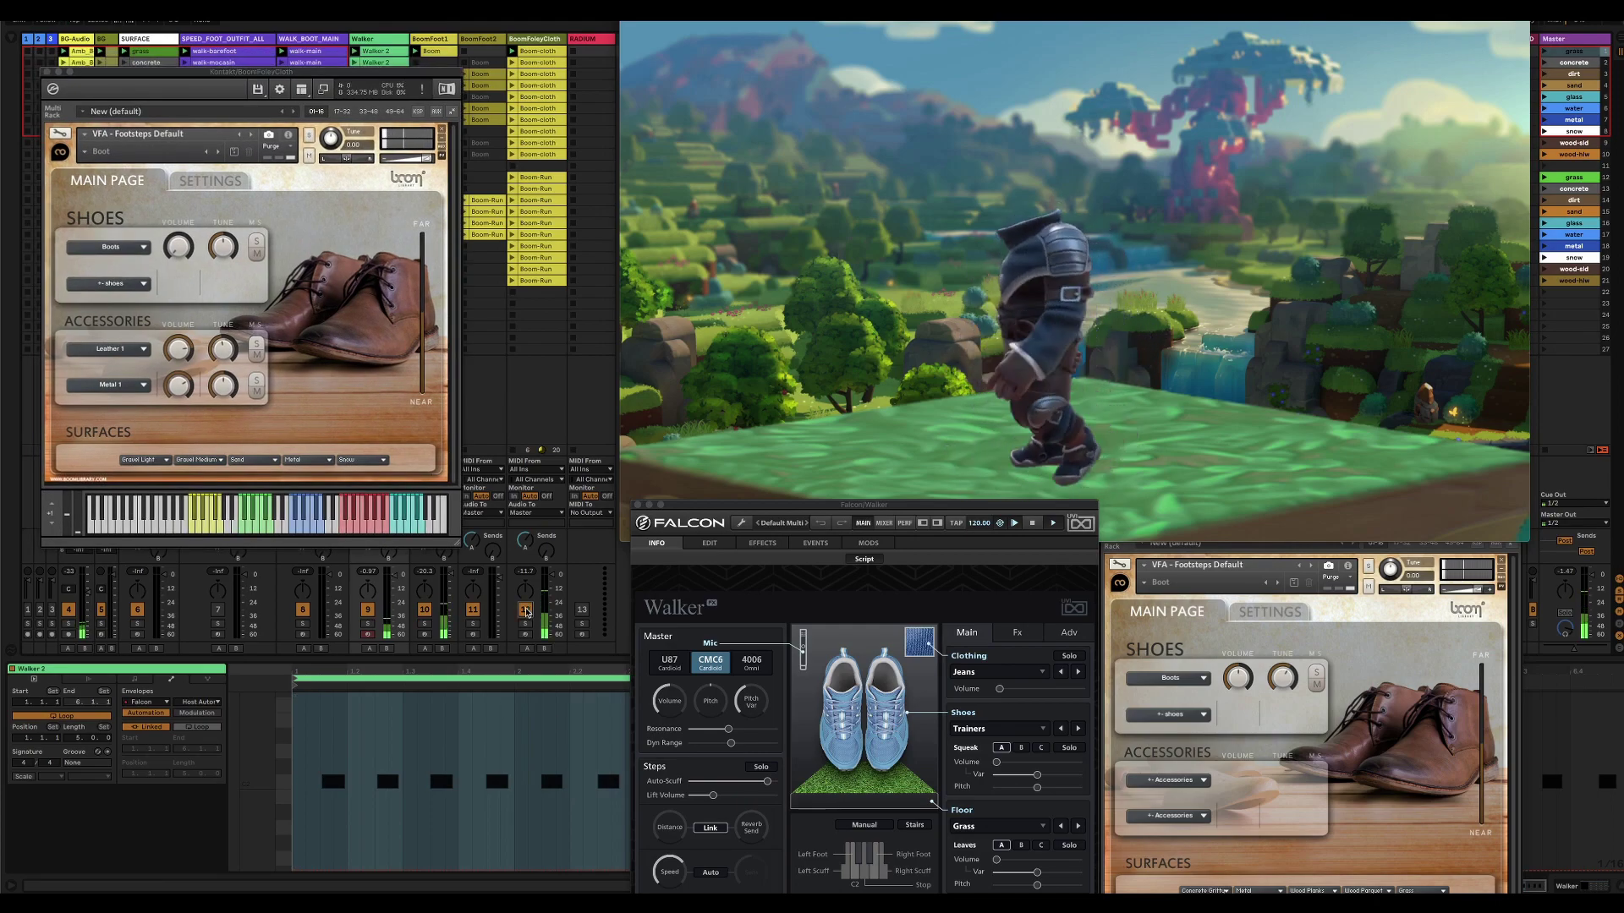
{"action": "left_click", "coordinate": [189, 387]}
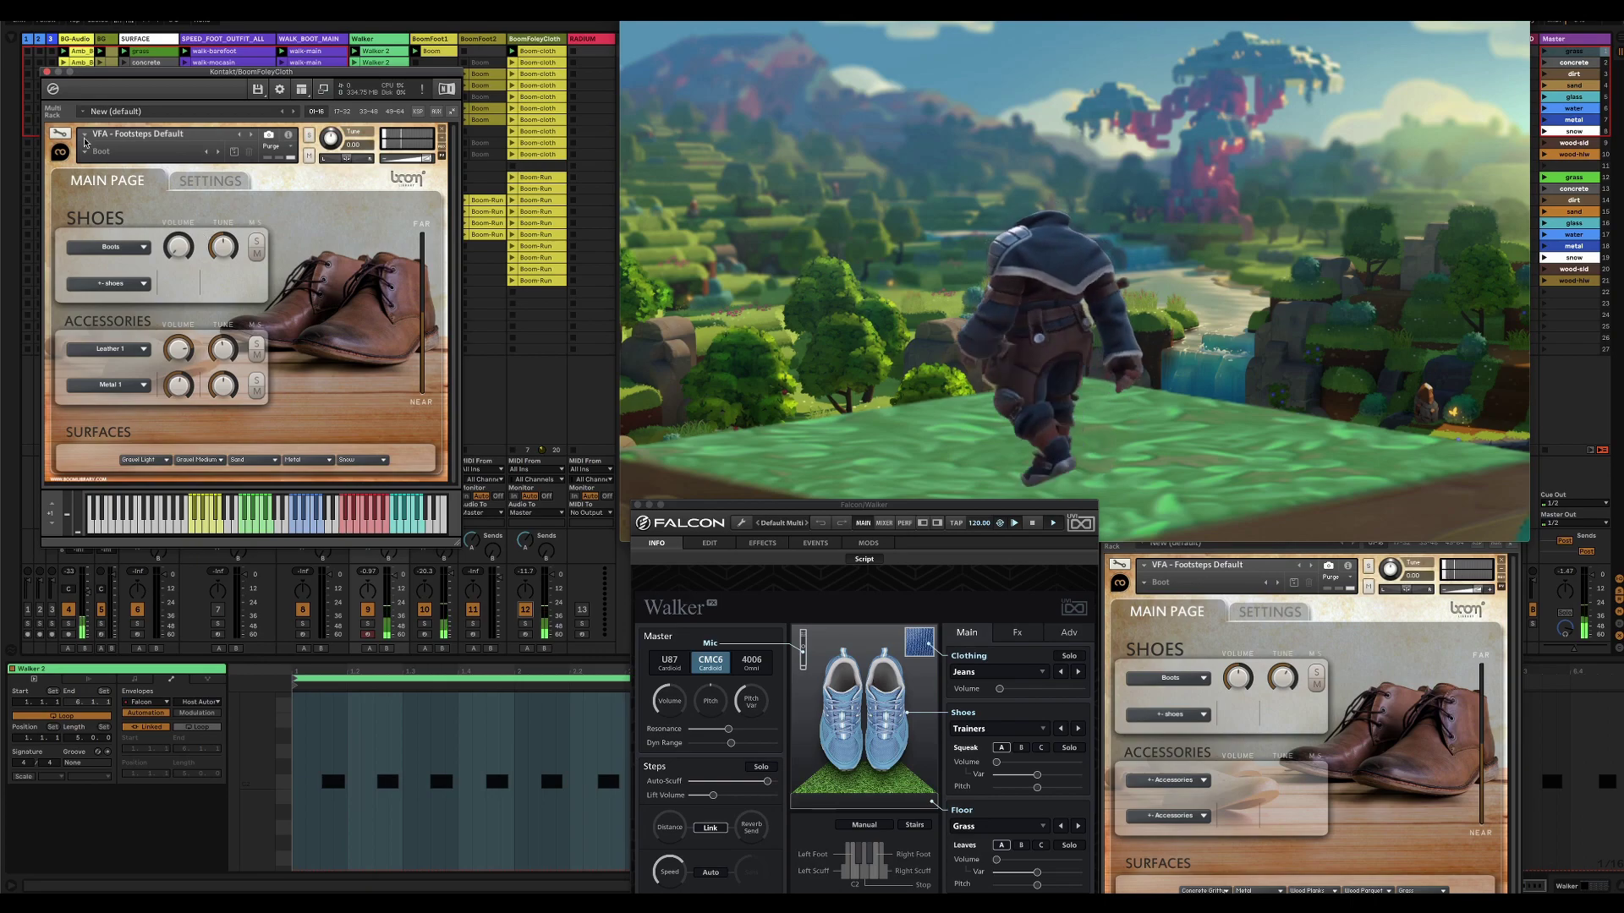
{"action": "left_click", "coordinate": [46, 71]}
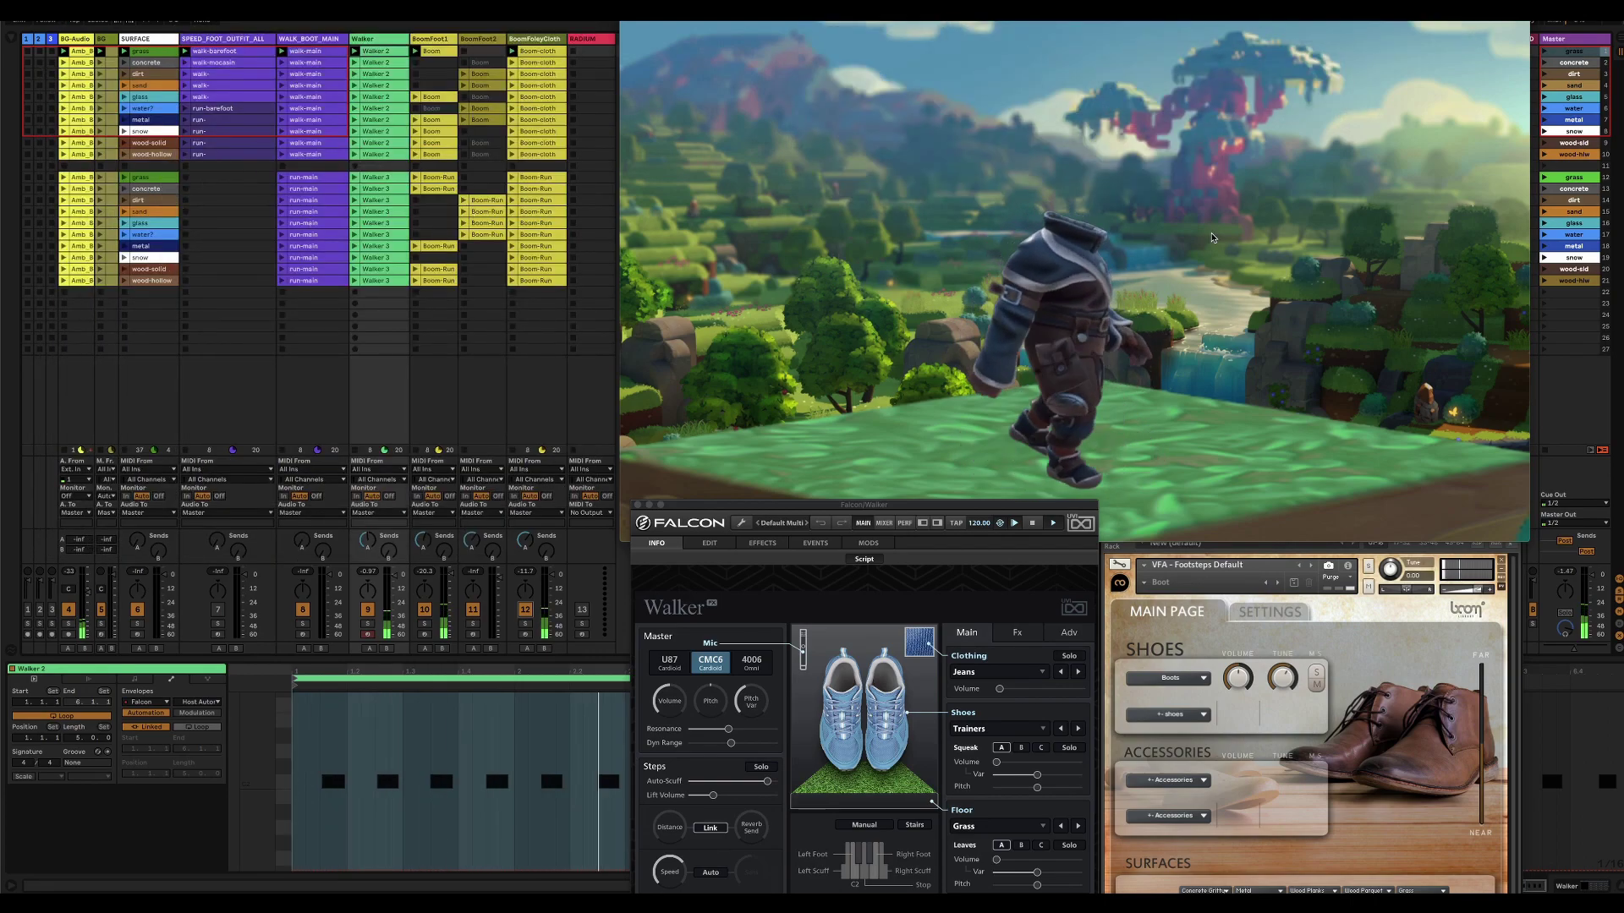
Play the grass, concrete, dirt, sand, water, solid wood and snow scenes in turn.
{"action": "left_click", "coordinate": [1546, 179]}
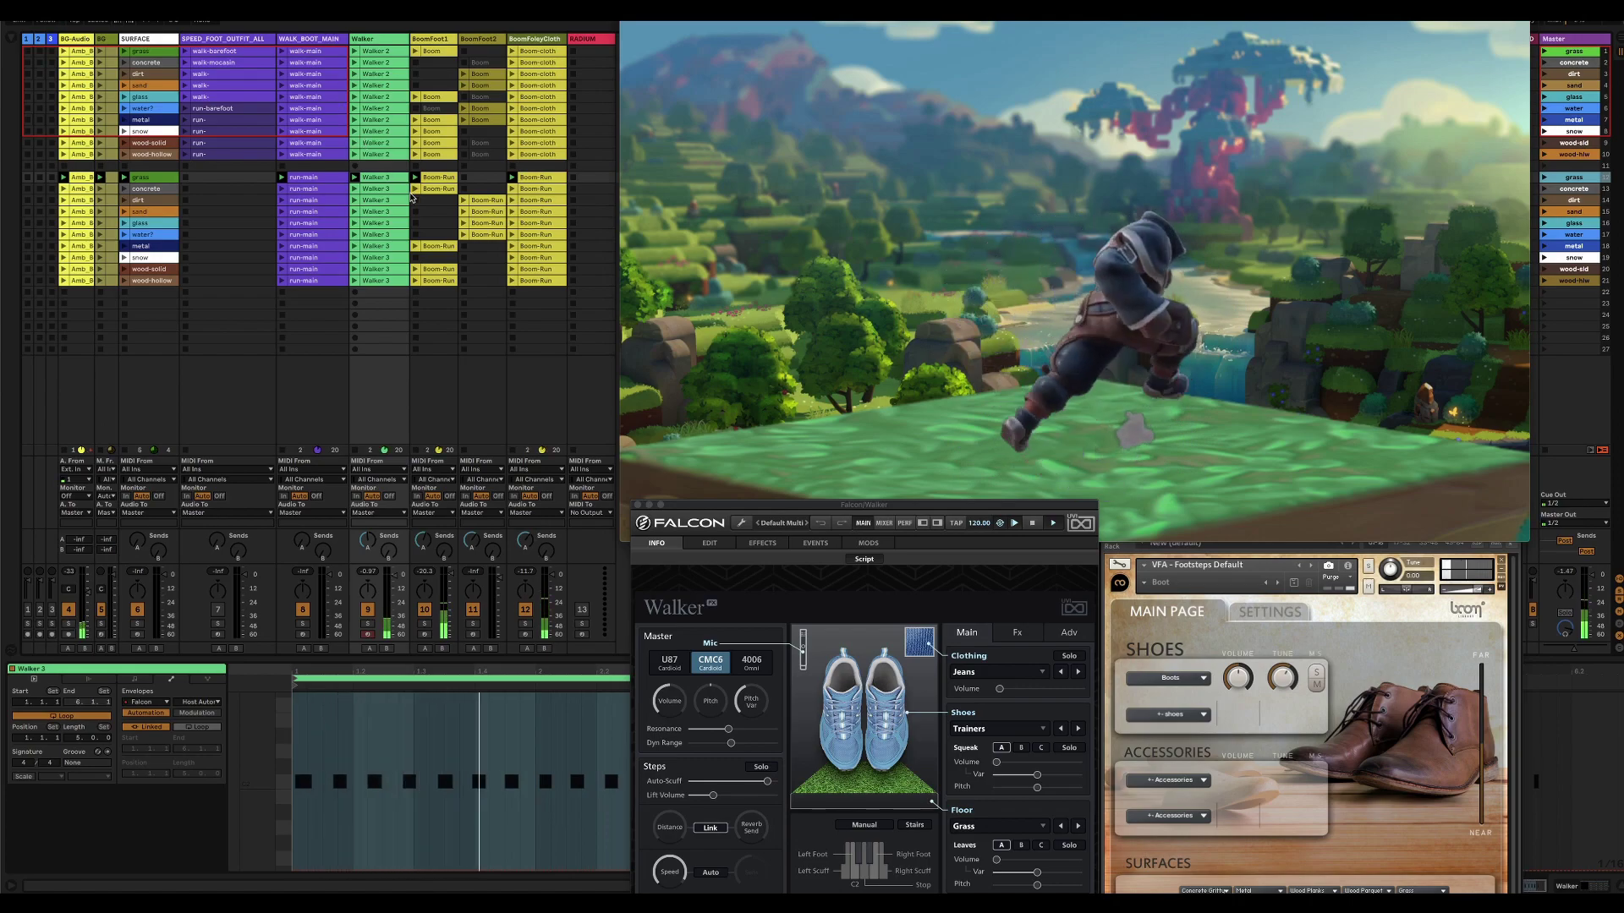
{"action": "left_click", "coordinate": [1545, 189]}
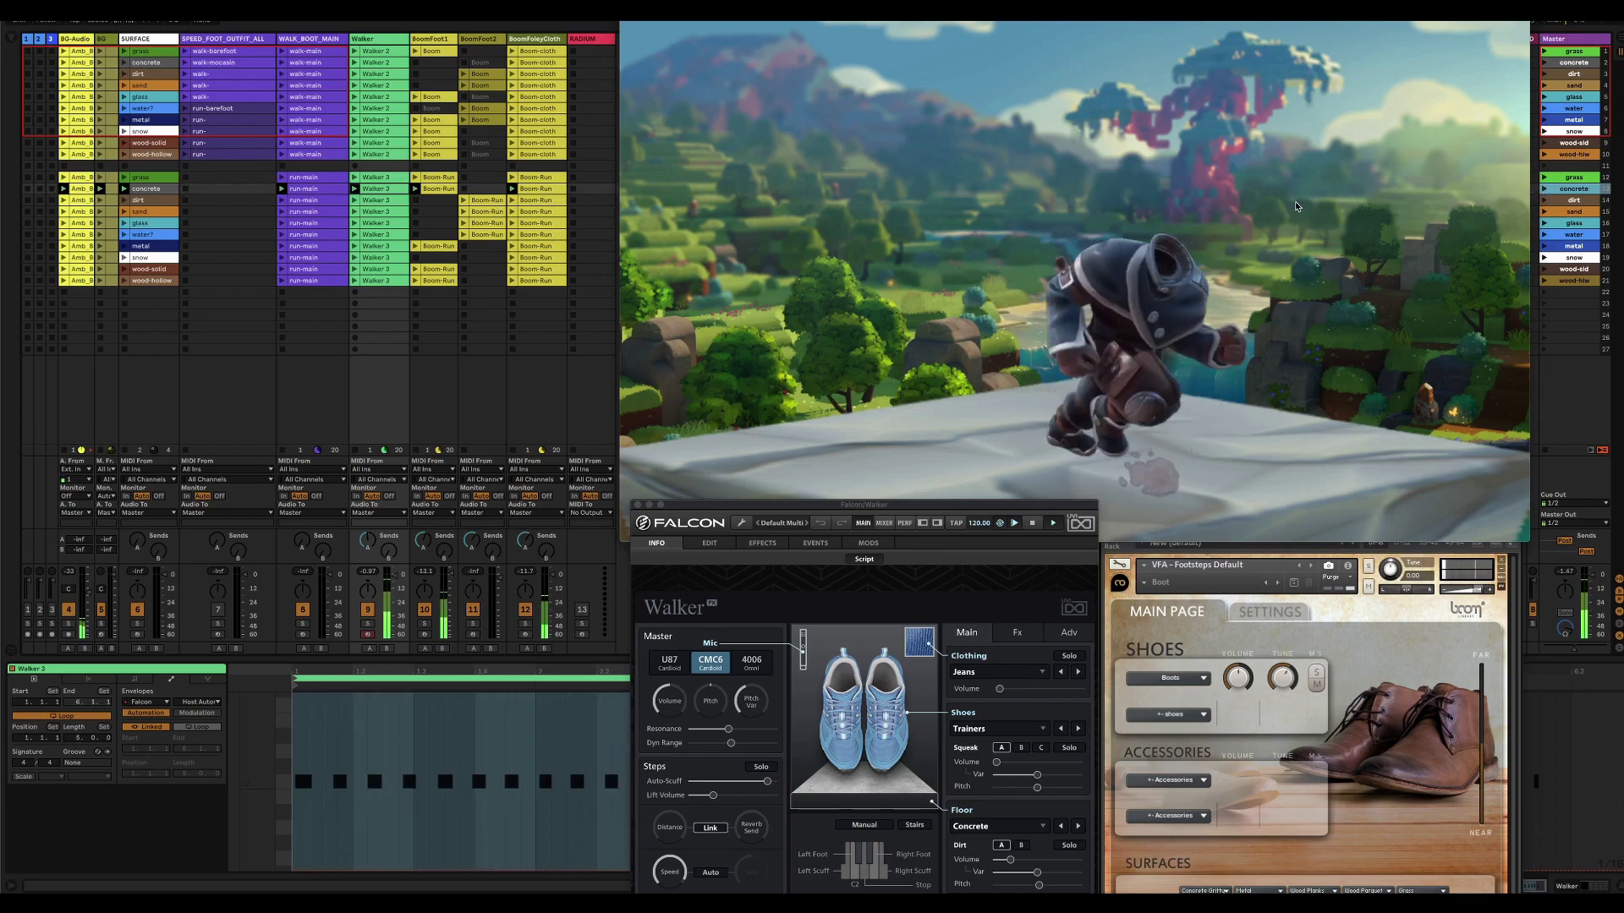
{"action": "left_click", "coordinate": [1544, 203]}
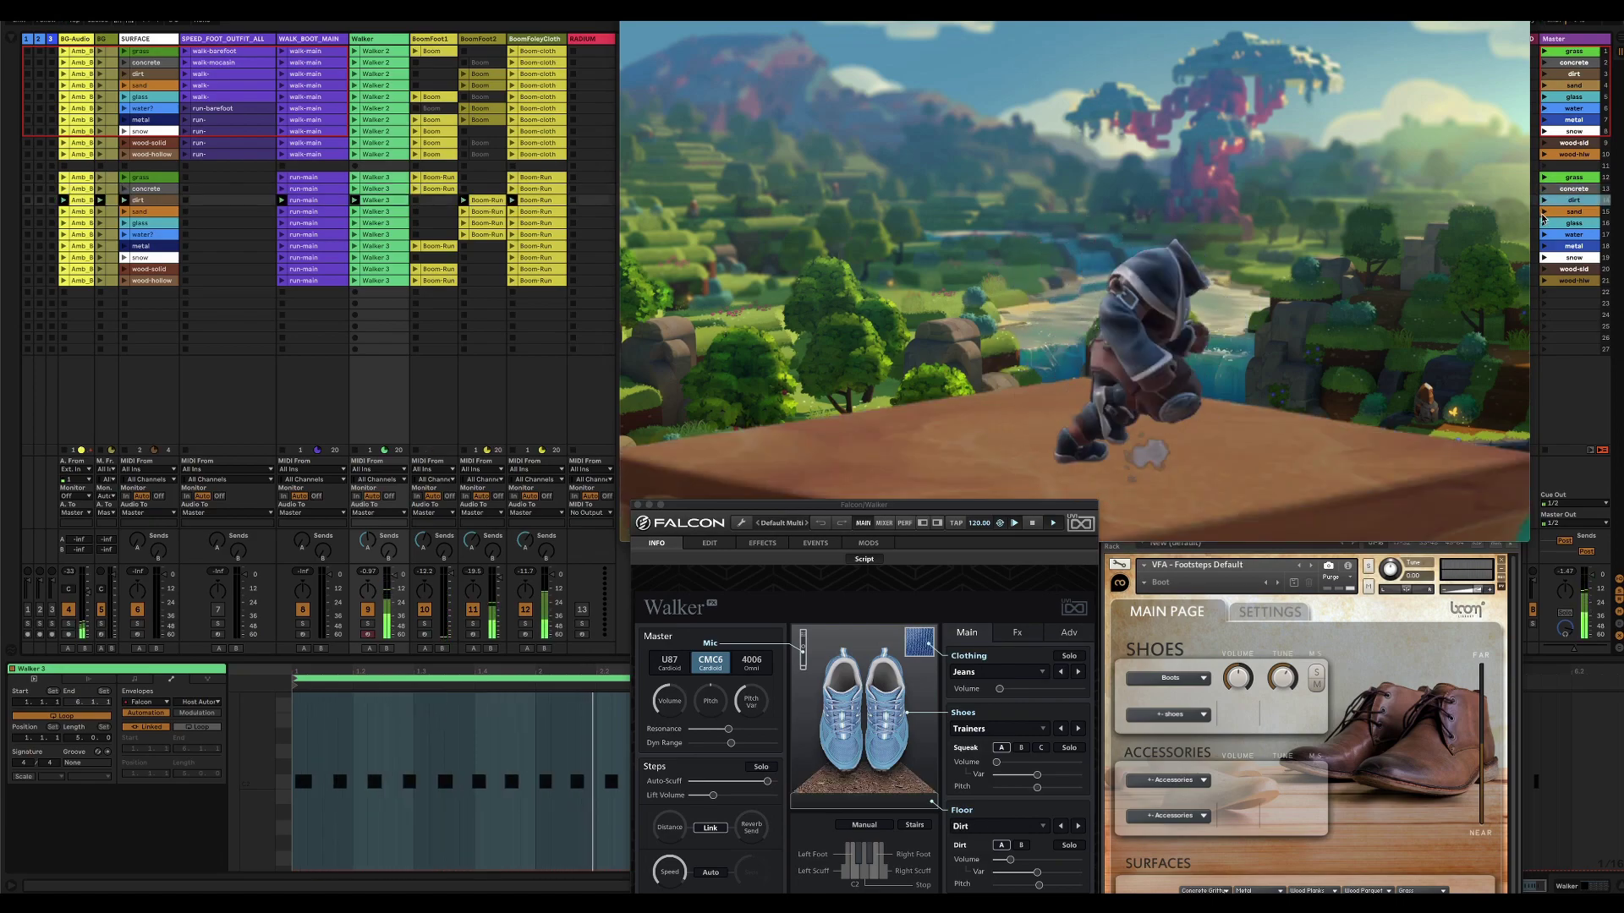
{"action": "left_click", "coordinate": [1544, 212]}
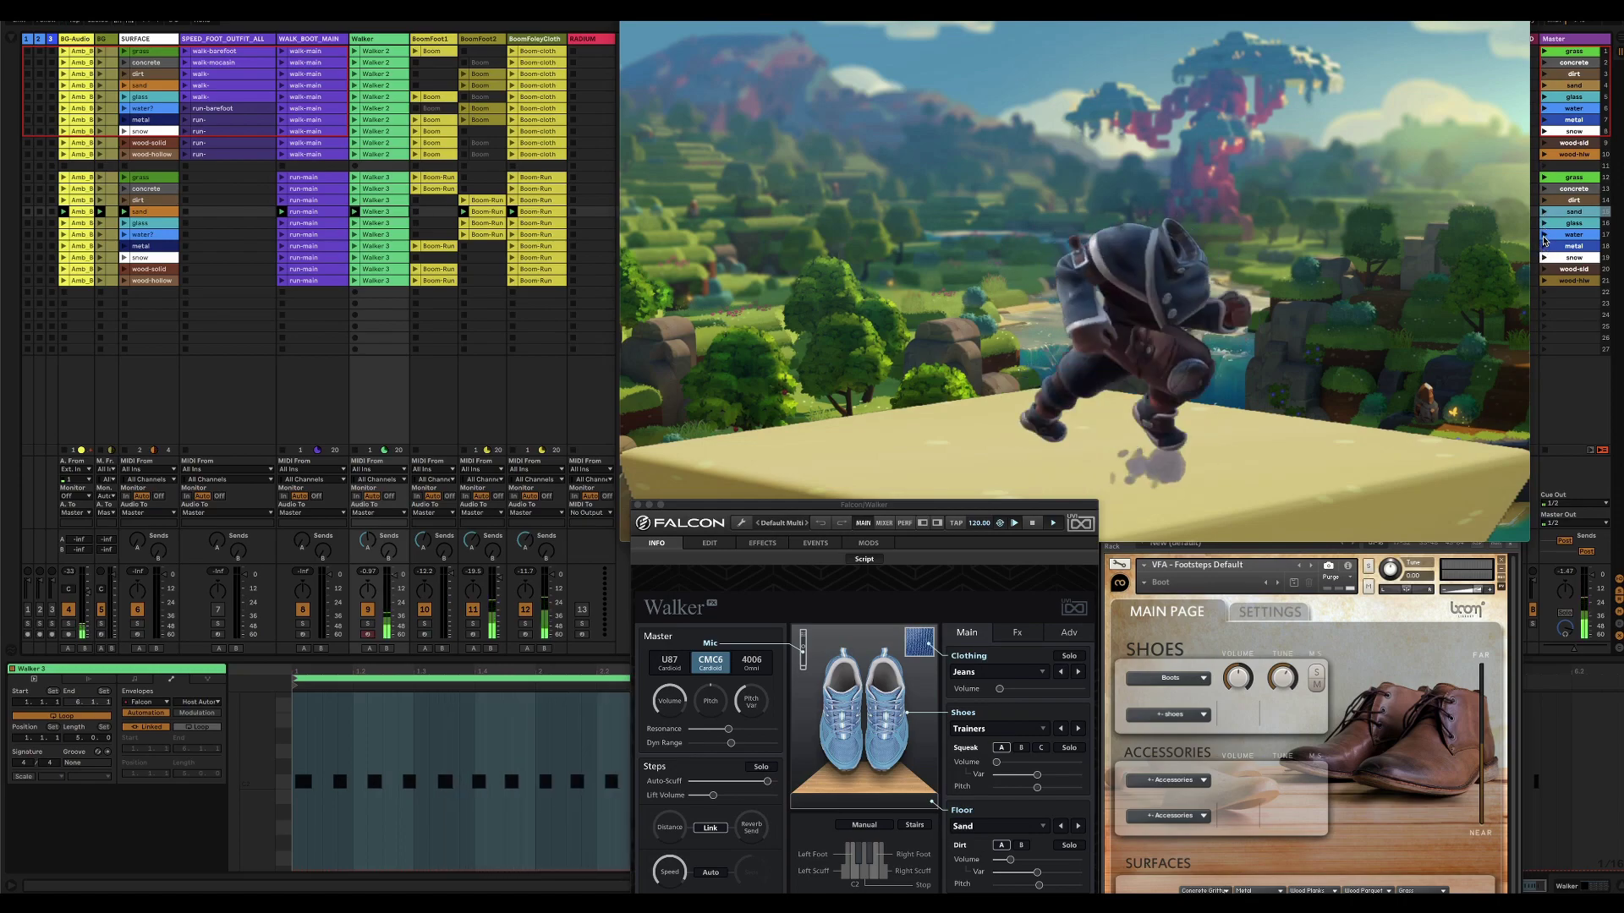
{"action": "left_click", "coordinate": [1544, 236]}
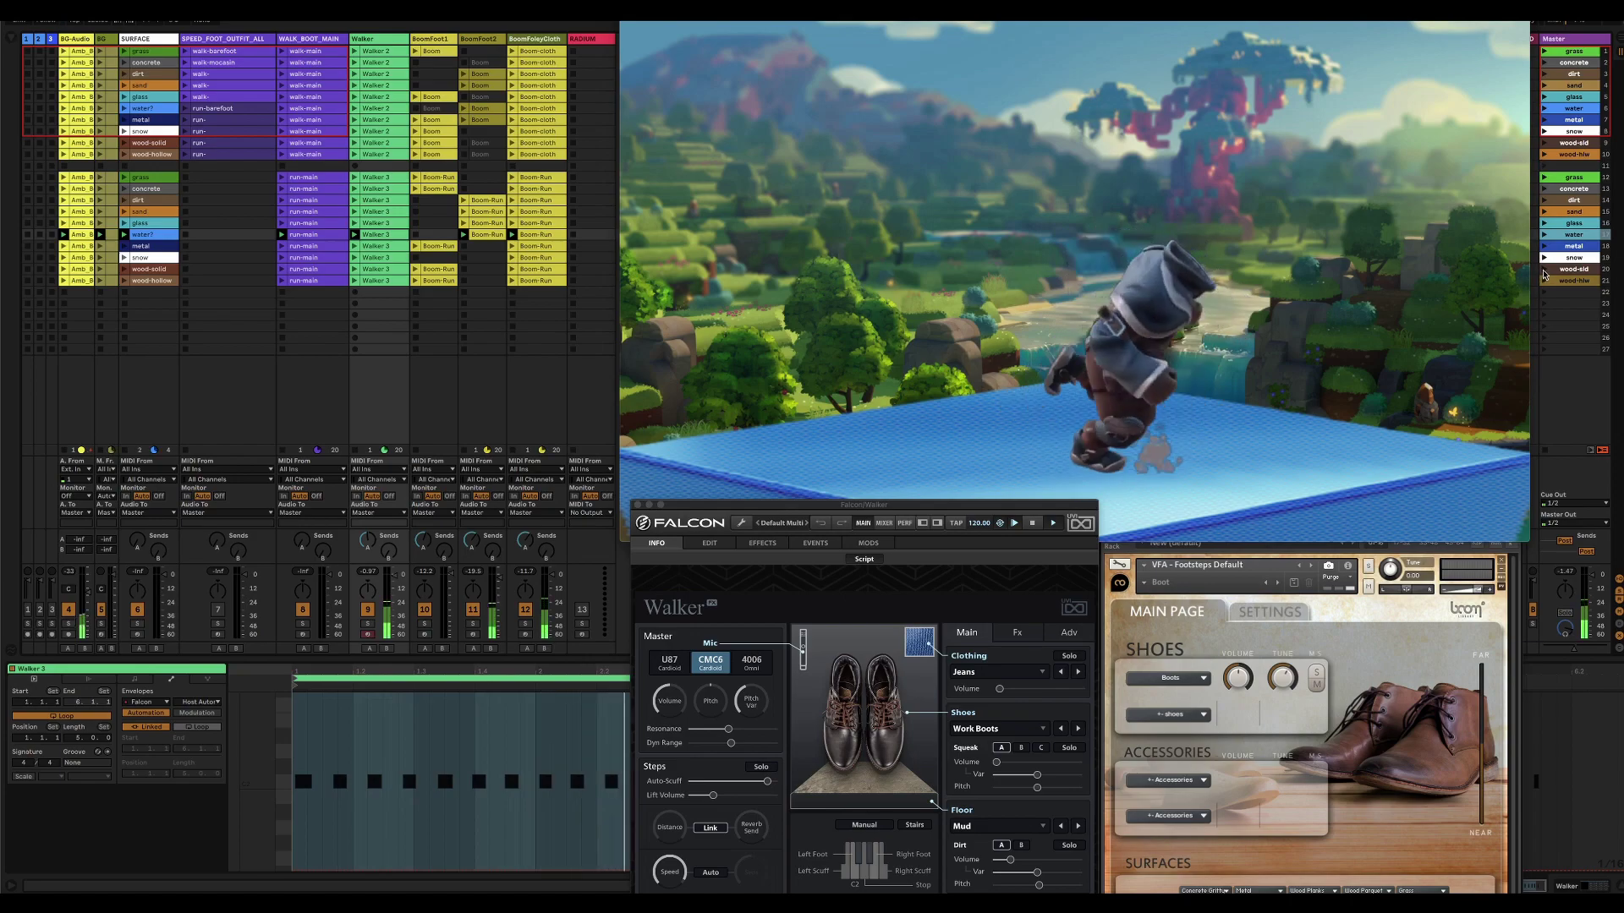
{"action": "left_click", "coordinate": [1544, 270]}
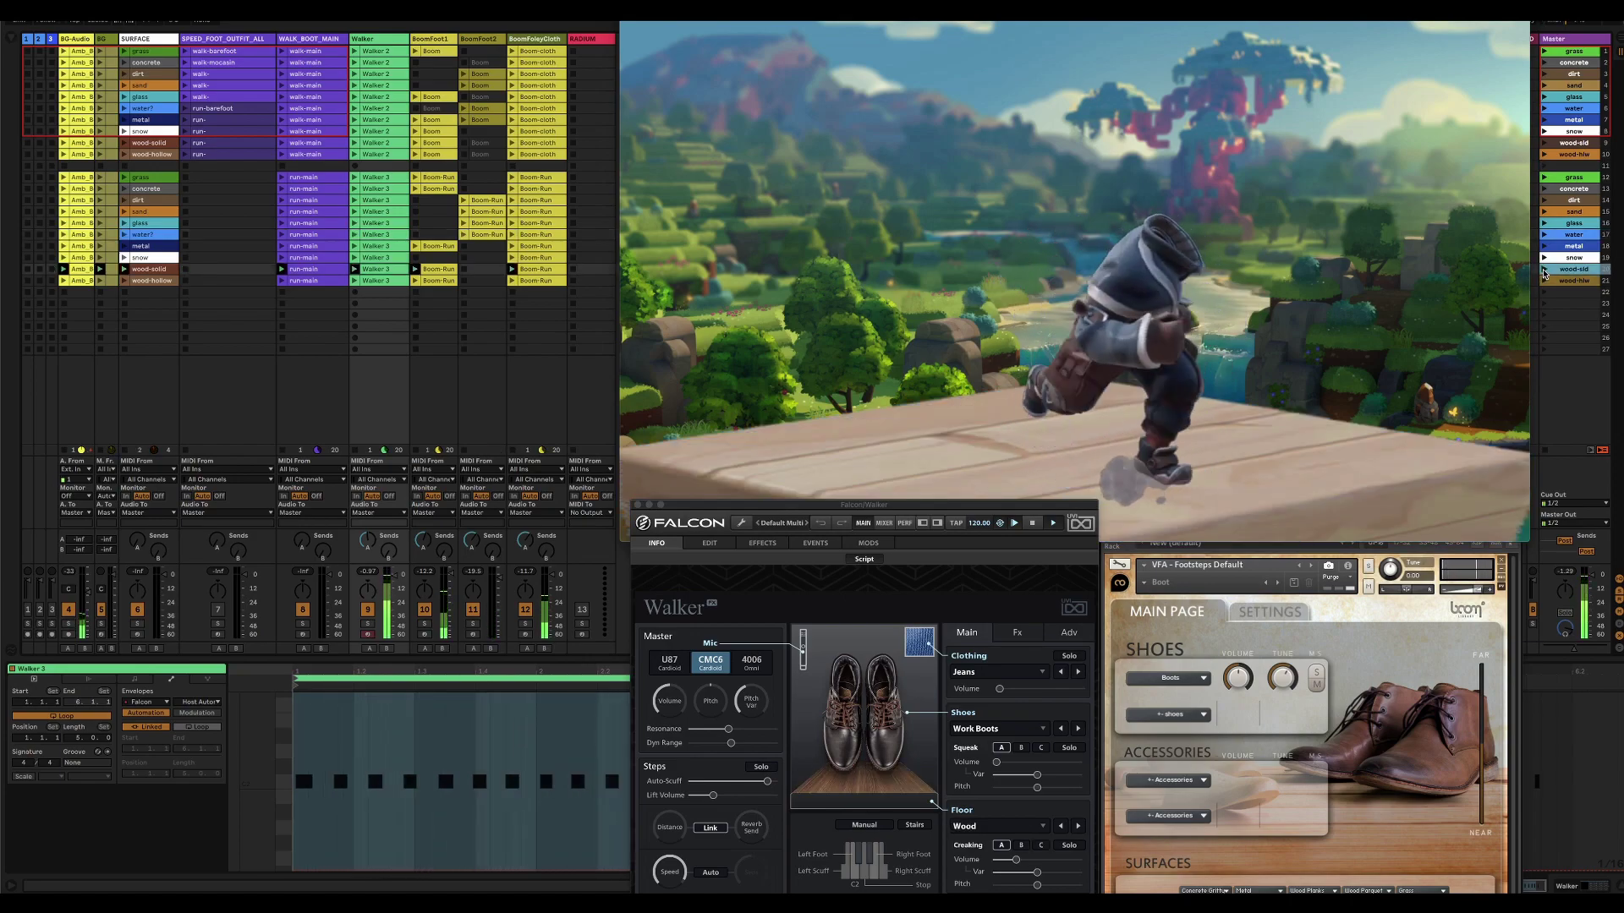
{"action": "left_click", "coordinate": [1544, 258]}
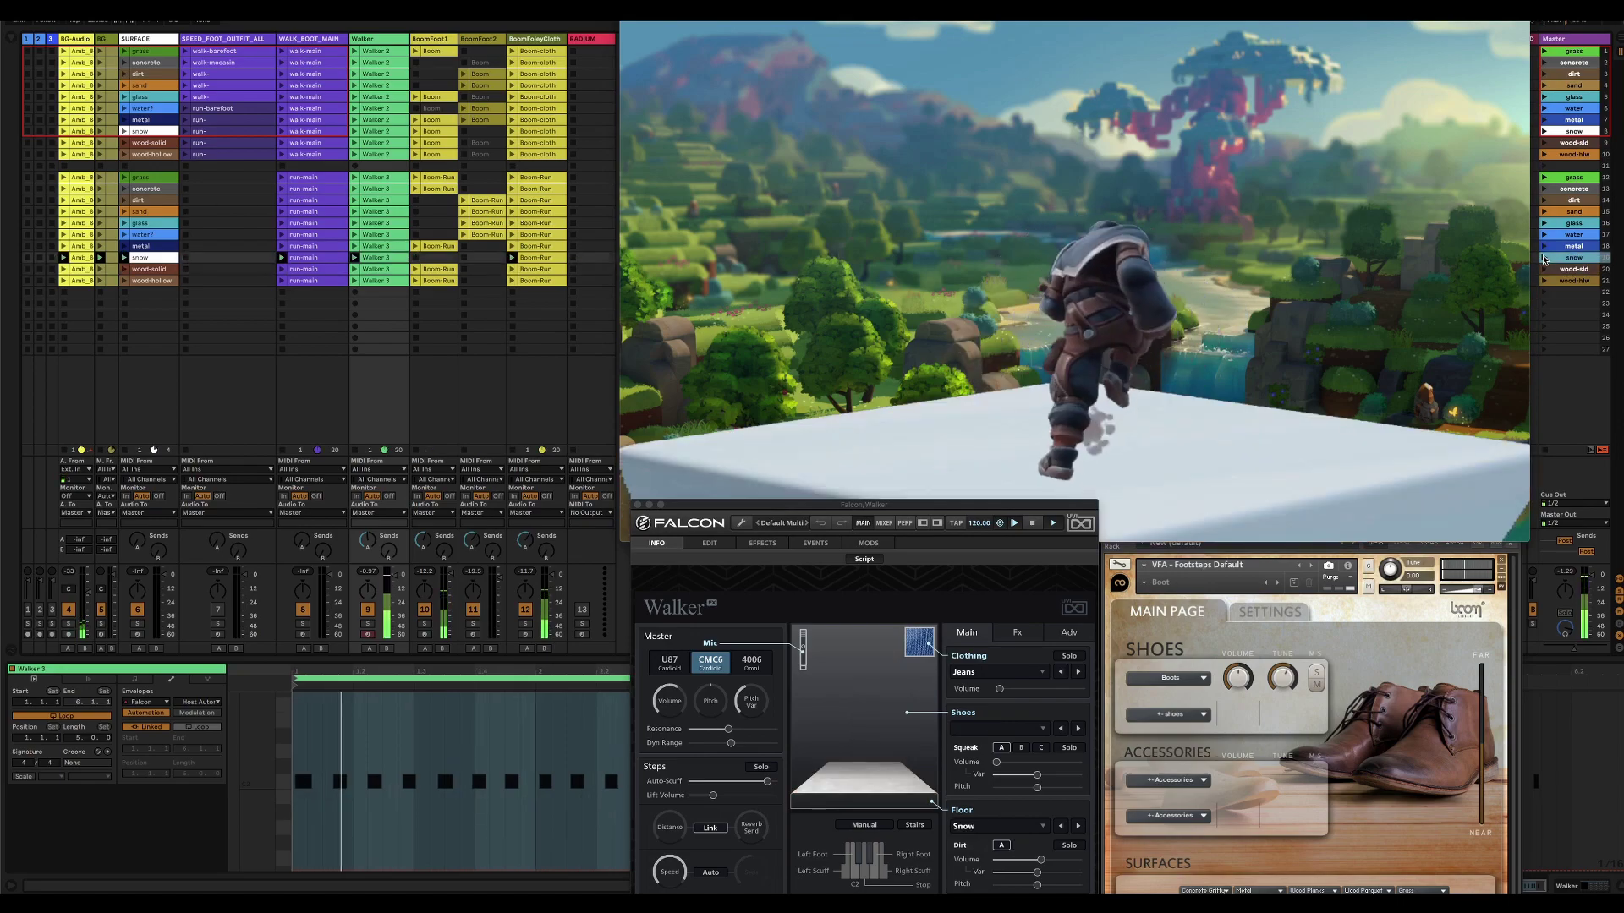